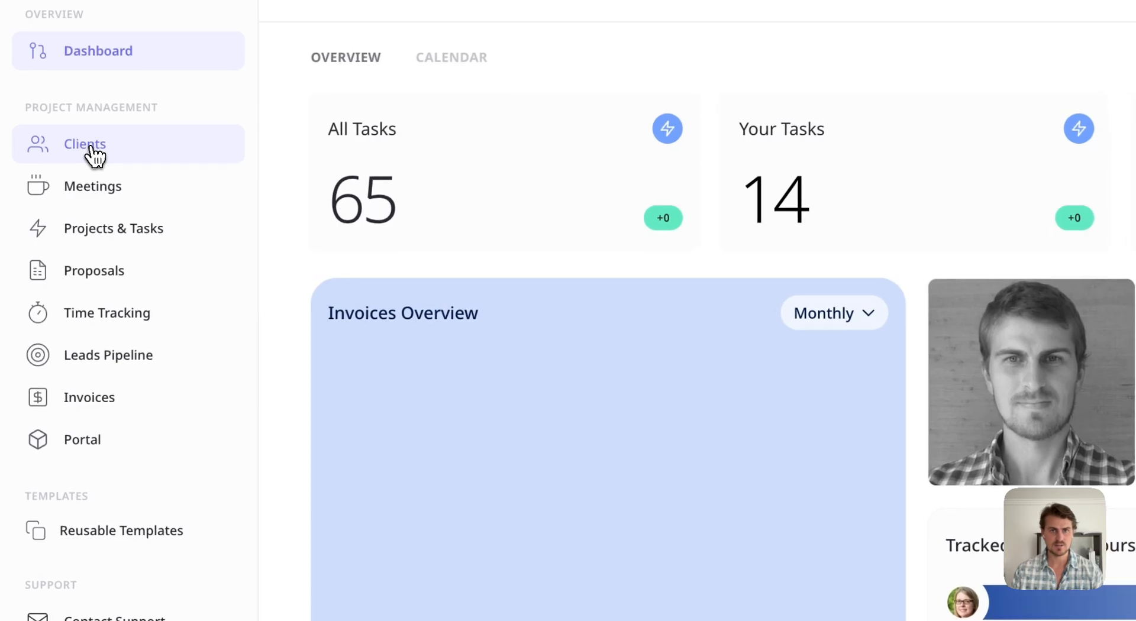
# - Open the Client Dashboard listing all 29 clients
pyautogui.click(92, 150)
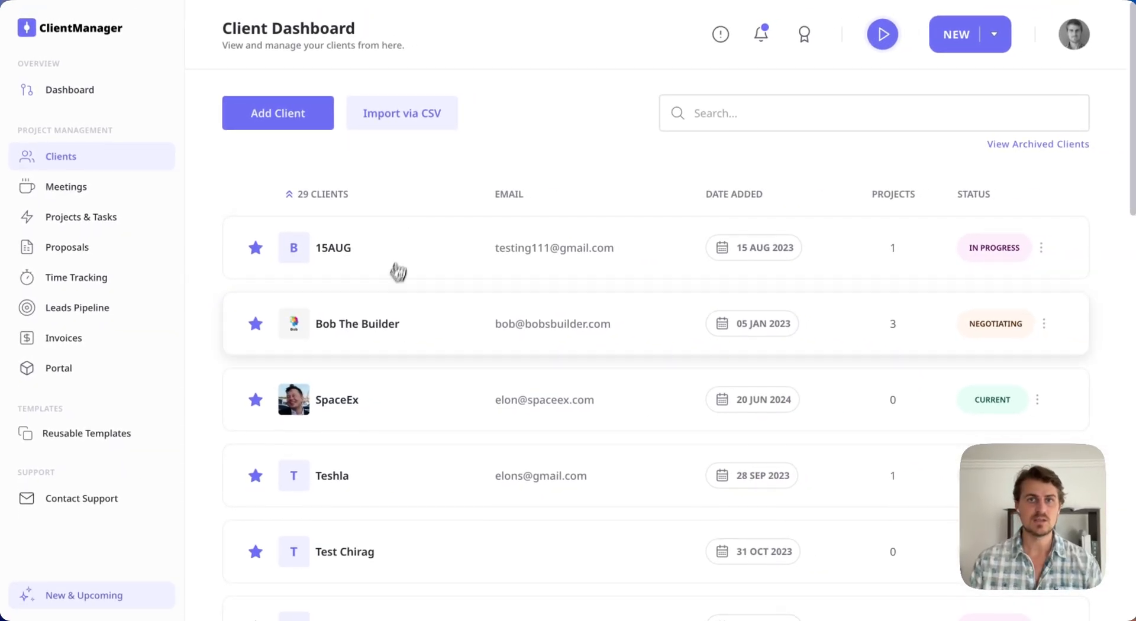
# - Open Bob The Builder's client page and scroll down to its Questionnaire card
pyautogui.click(373, 330)
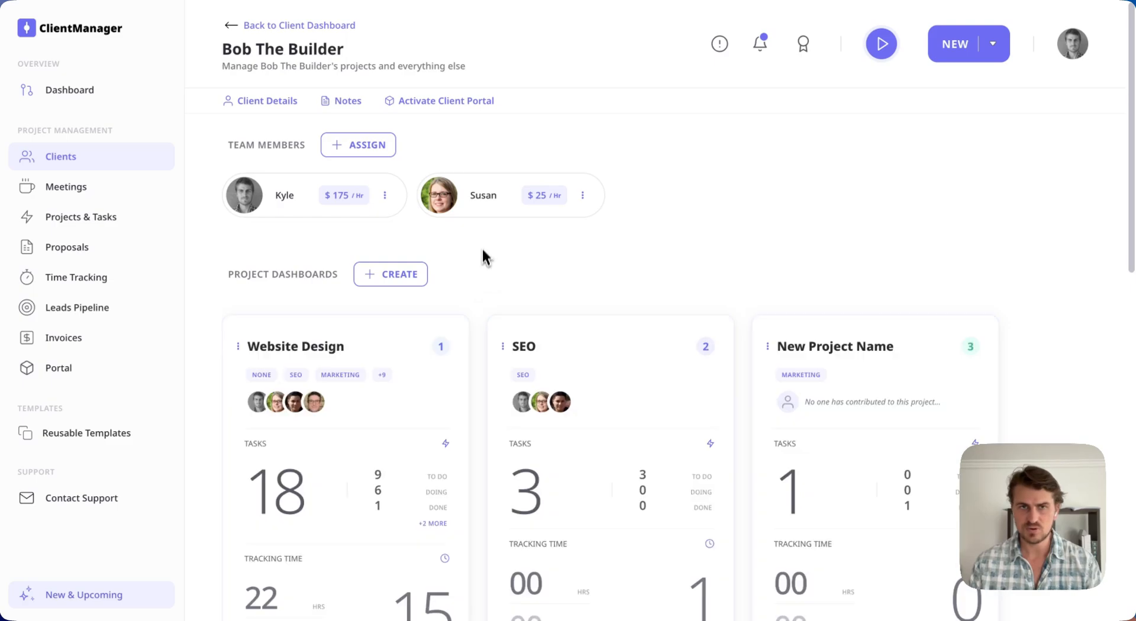
pyautogui.scroll(-7, 474, 307)
pyautogui.scroll(-6, 478, 327)
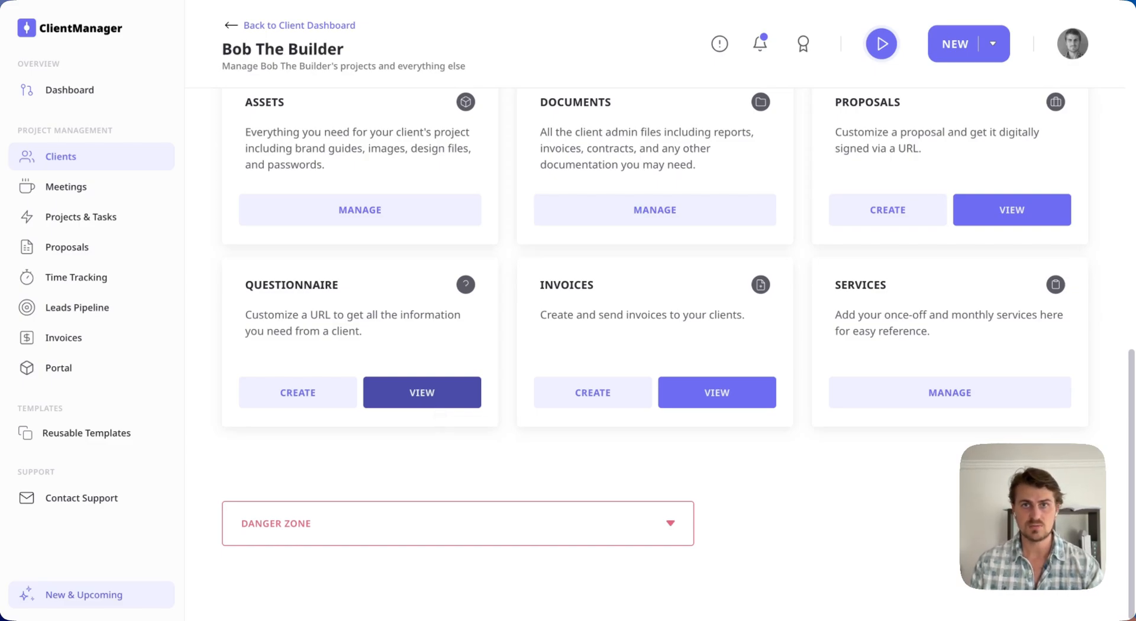
# - Create a 'Default Questionnaire' for Bob The Builder from the default template
pyautogui.click(332, 399)
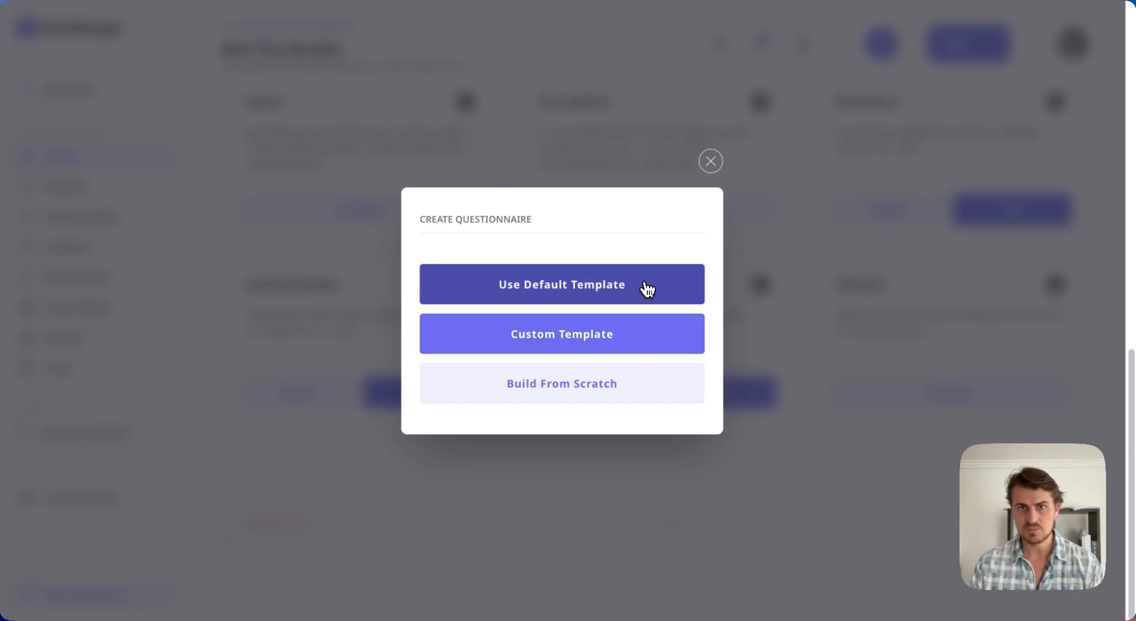
pyautogui.click(644, 294)
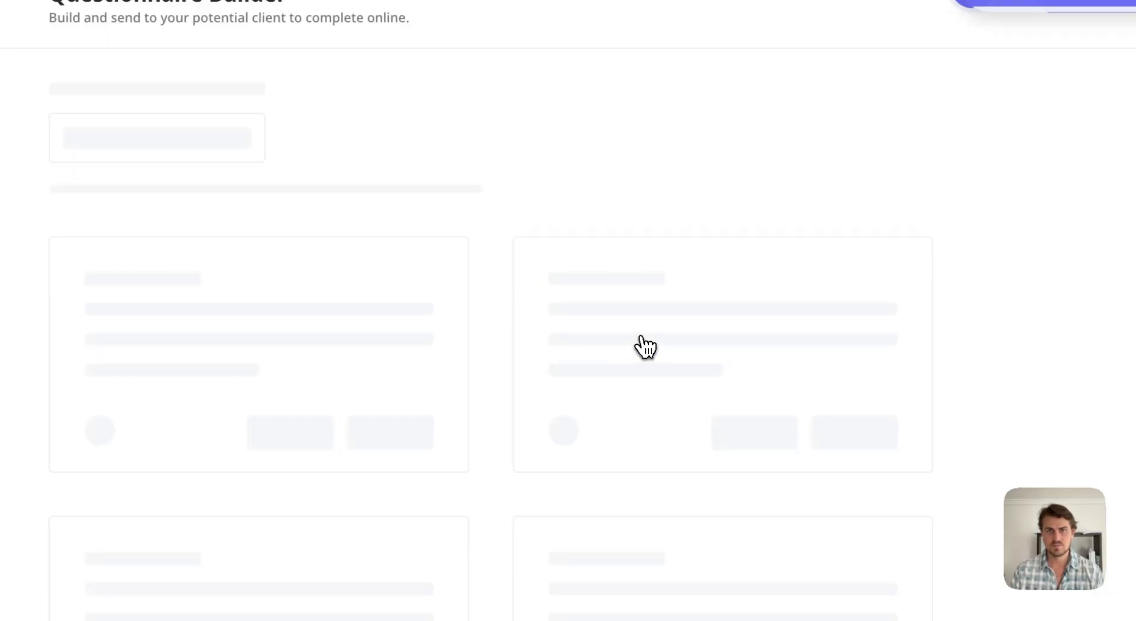
pyautogui.scroll(-10, 642, 337)
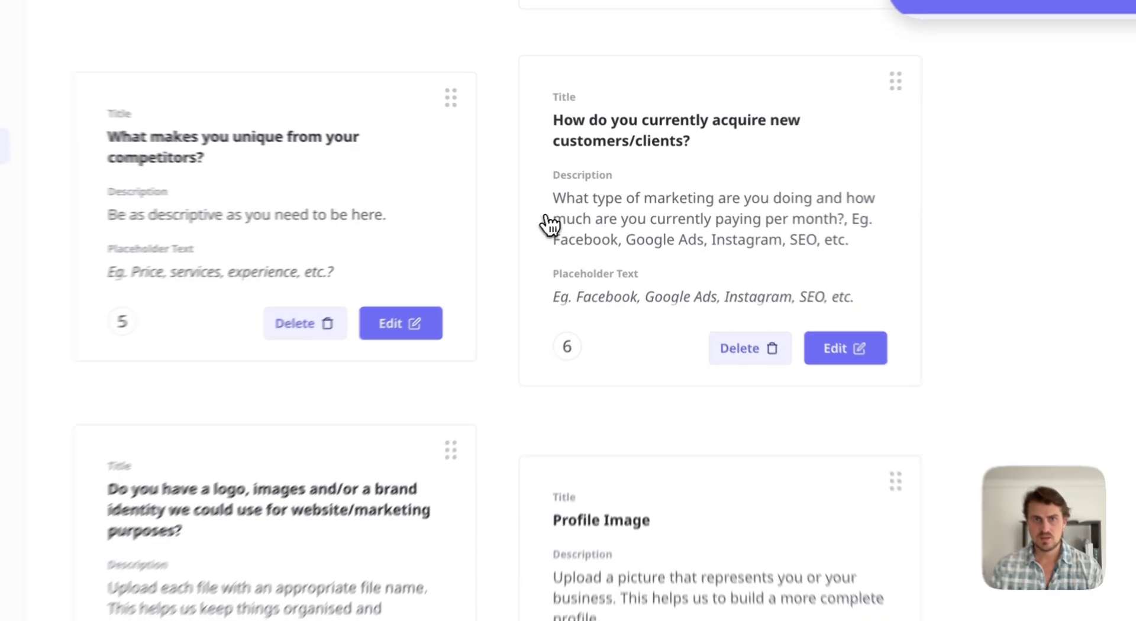
pyautogui.scroll(10, 541, 221)
# - Rename the form title from Default Questionnaire to 'Web Design Client Intake Form'
pyautogui.click(362, 179)
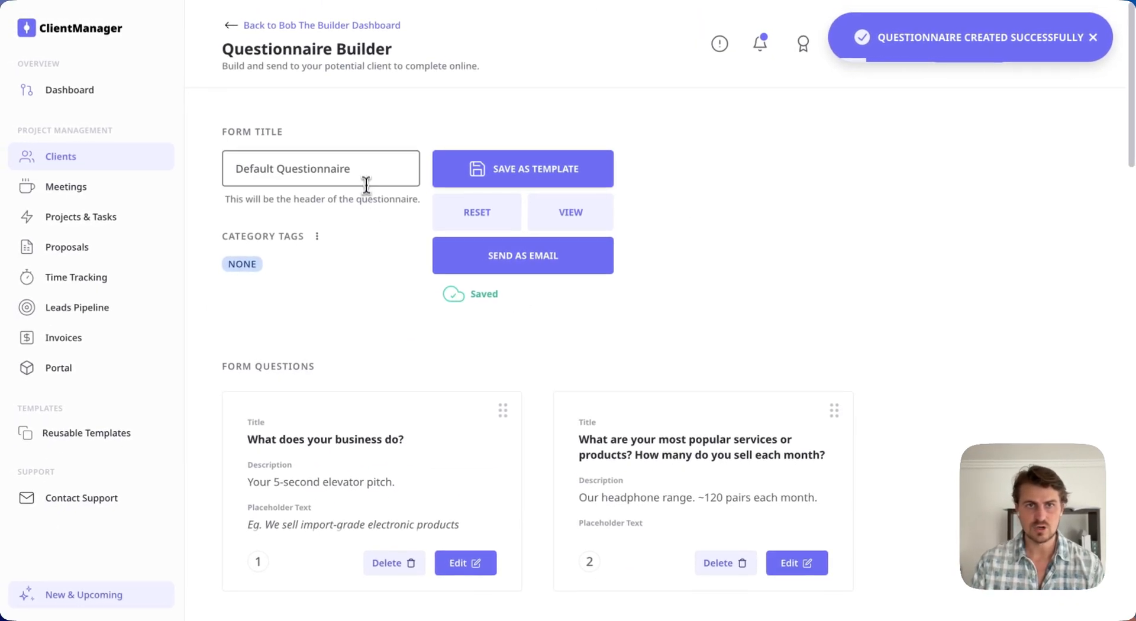
pyautogui.moveTo(358, 175); pyautogui.dragTo(231, 167)
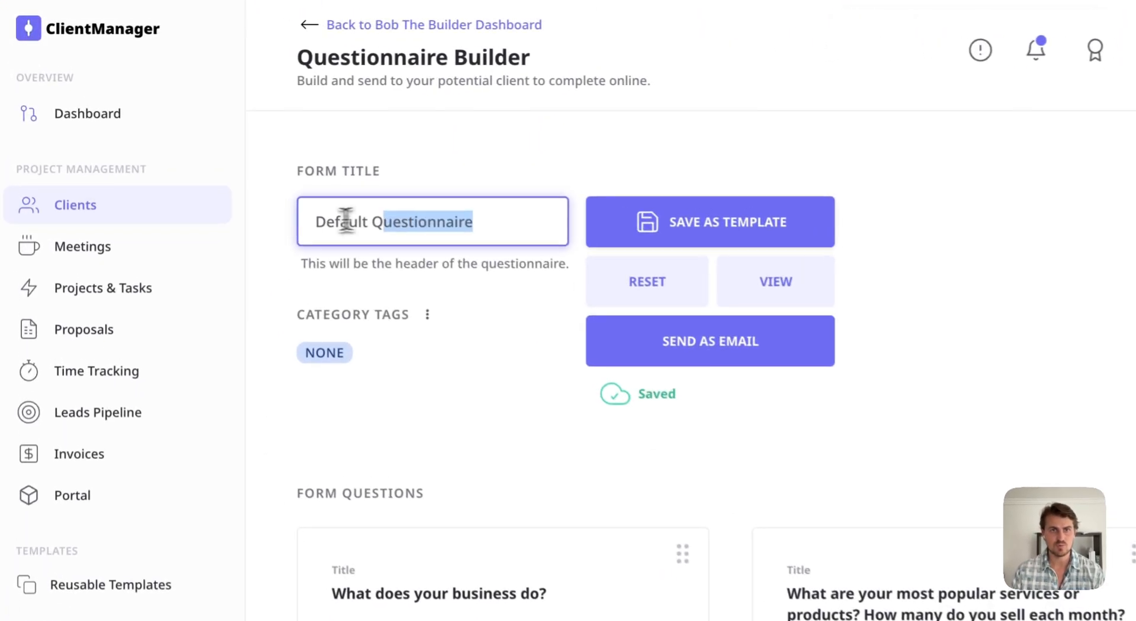
pyautogui.write('W')
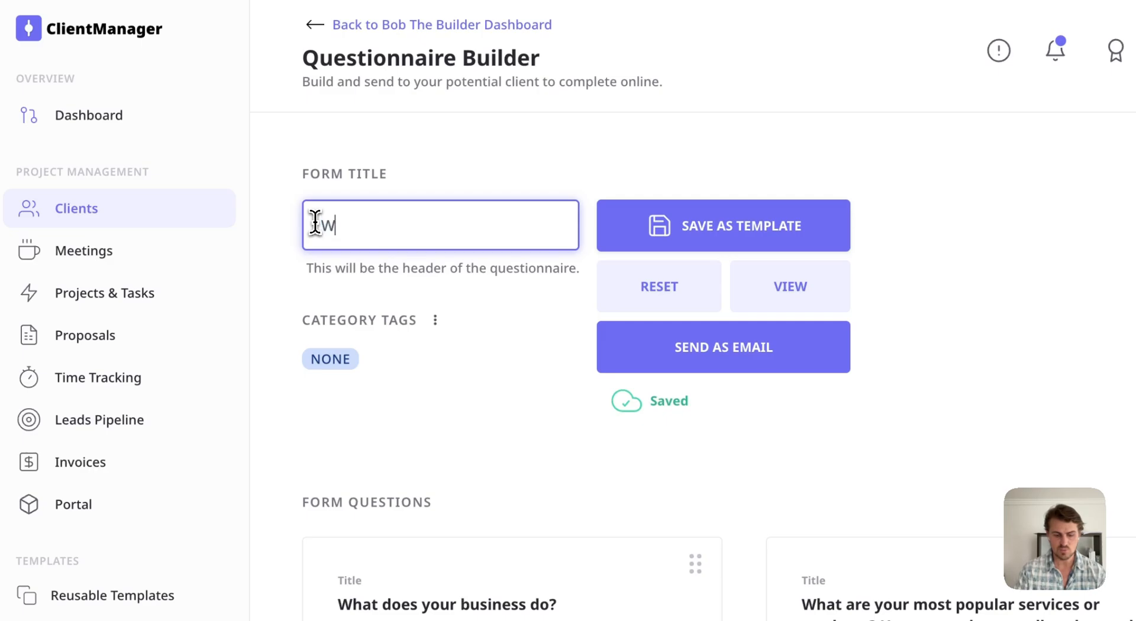
pyautogui.write('eb Design Client In')
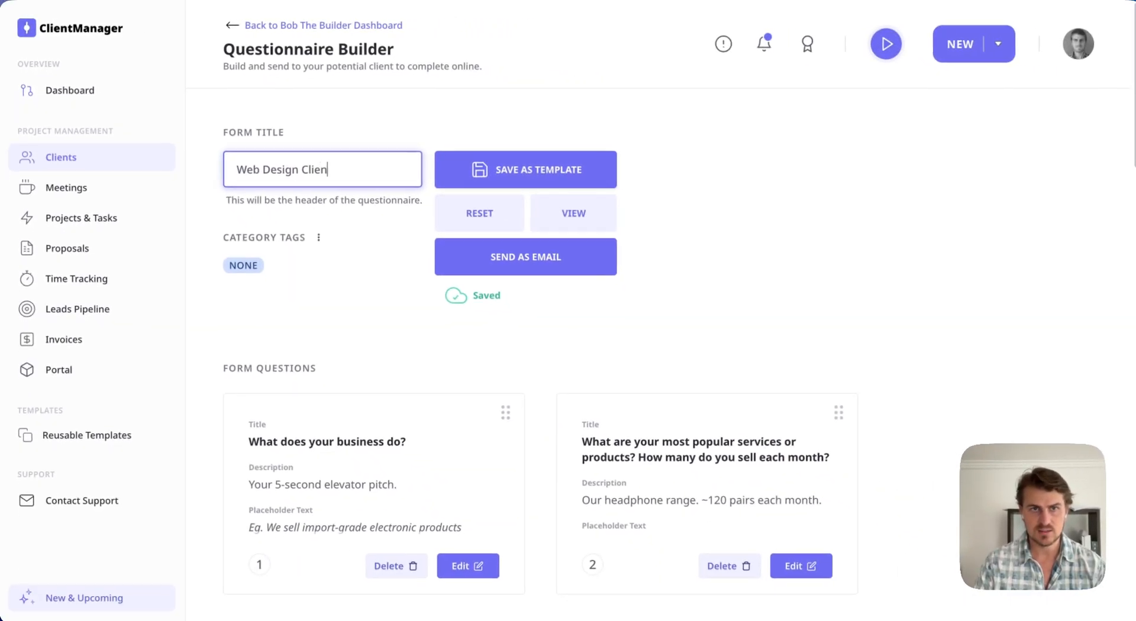
pyautogui.write('take Form')
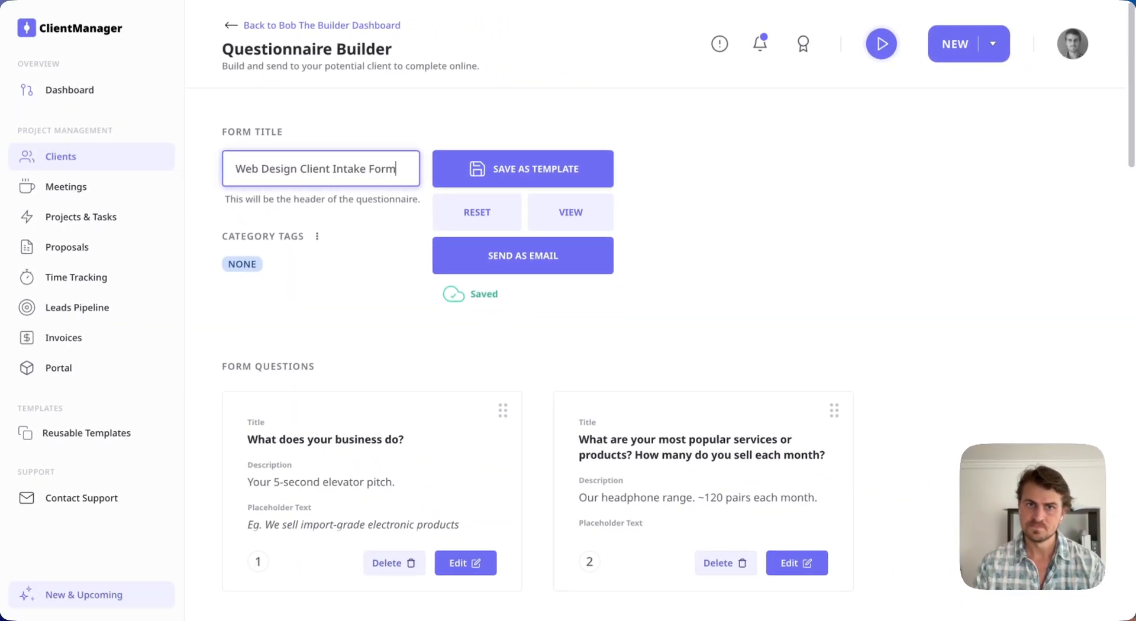
pyautogui.click(801, 205)
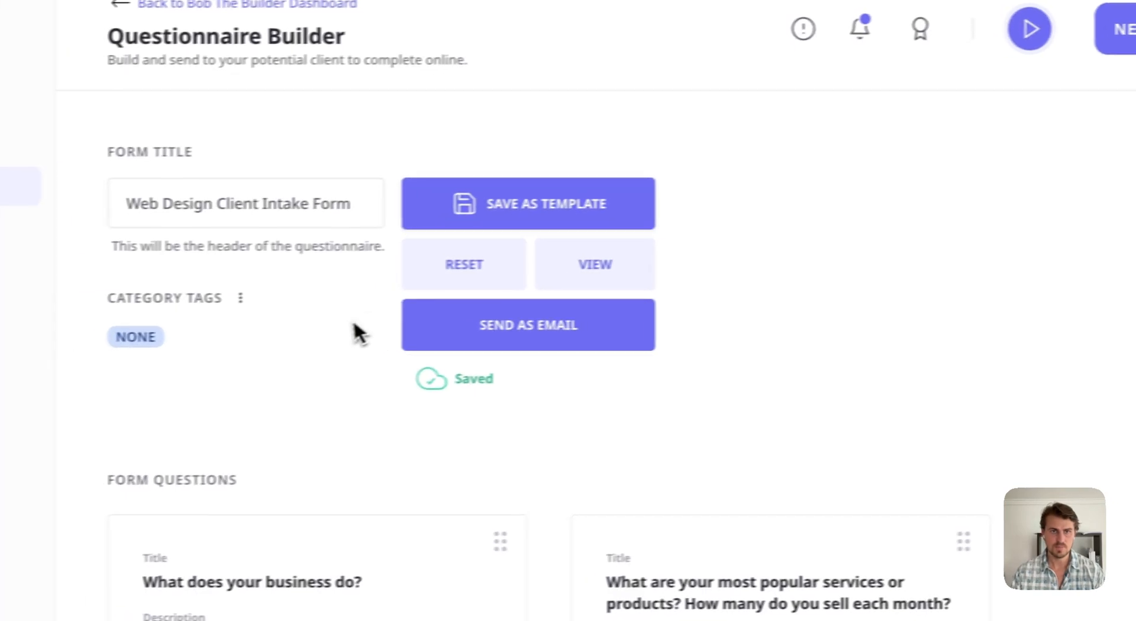
# - Check the category tag options, then save the questionnaire as a reusable template
pyautogui.click(281, 297)
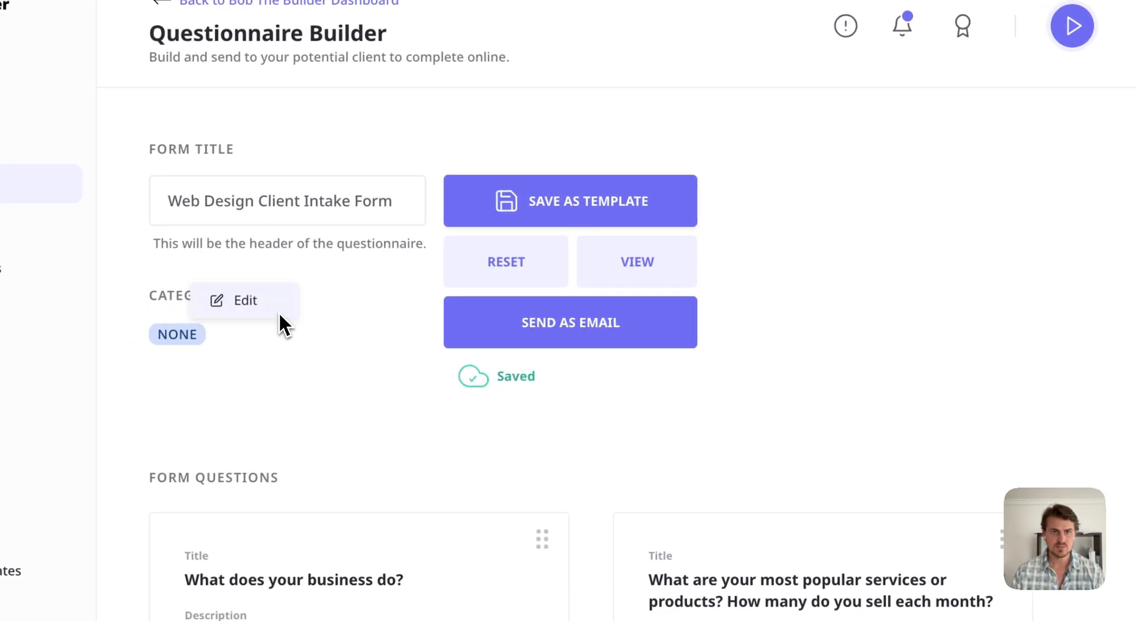
pyautogui.click(312, 298)
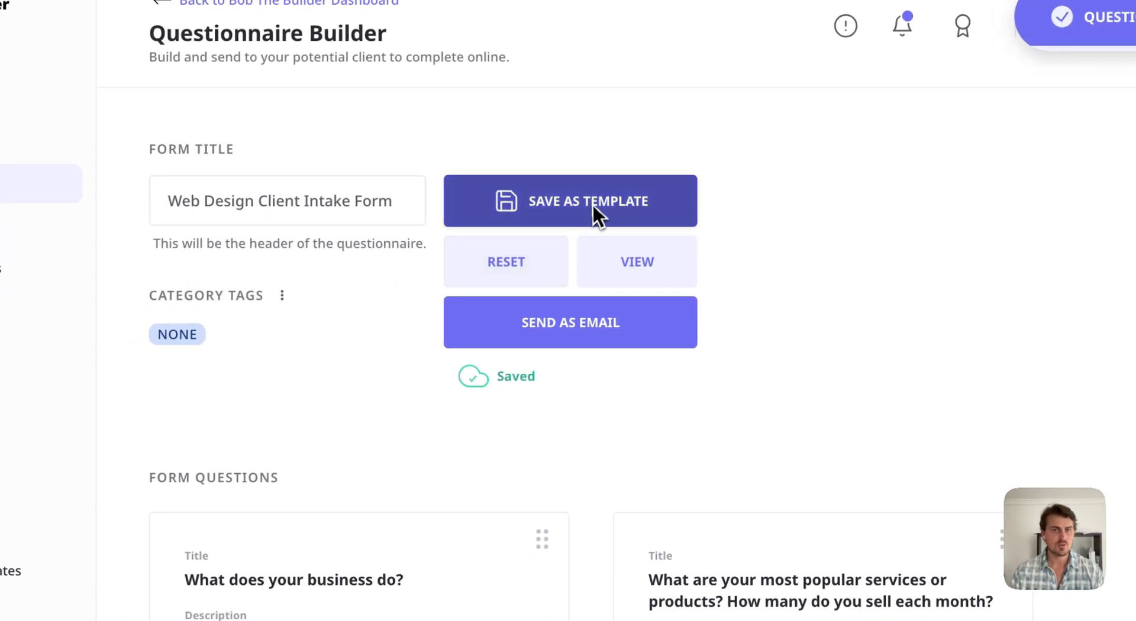
pyautogui.click(636, 205)
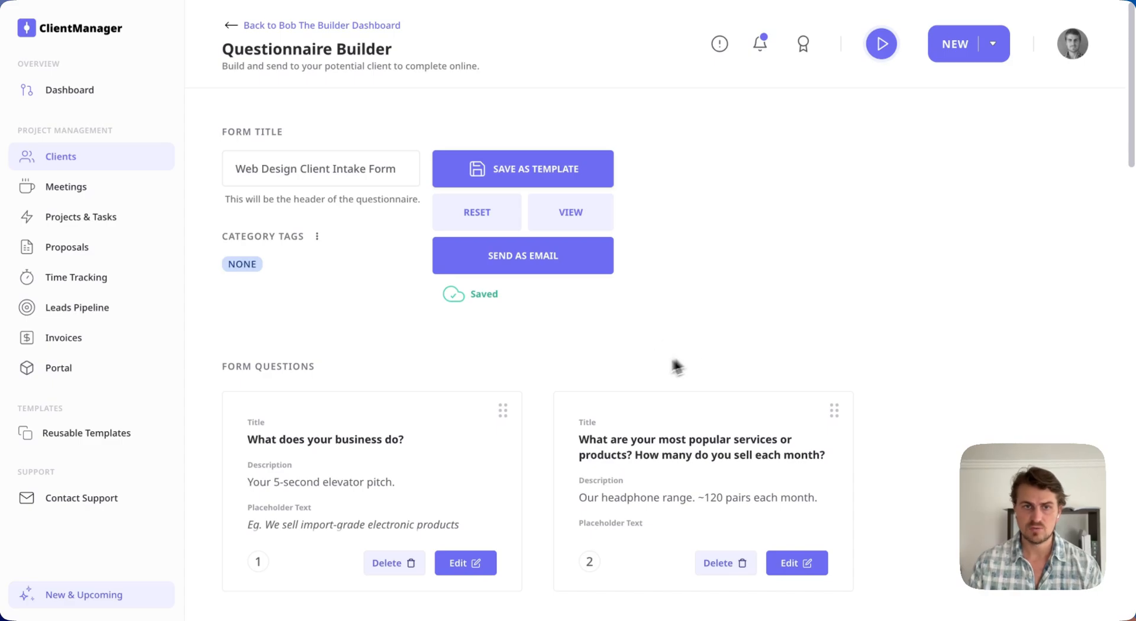
# - Move the 'What does your business do?' question from first to fourth position
pyautogui.scroll(-3, 533, 441)
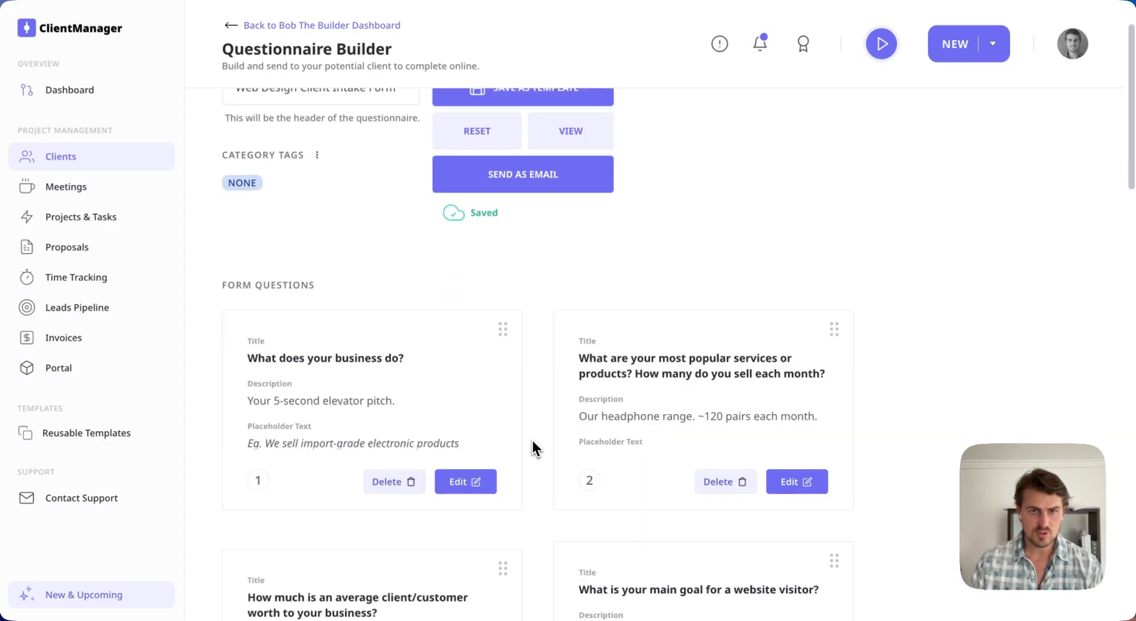
pyautogui.scroll(-20, 536, 439)
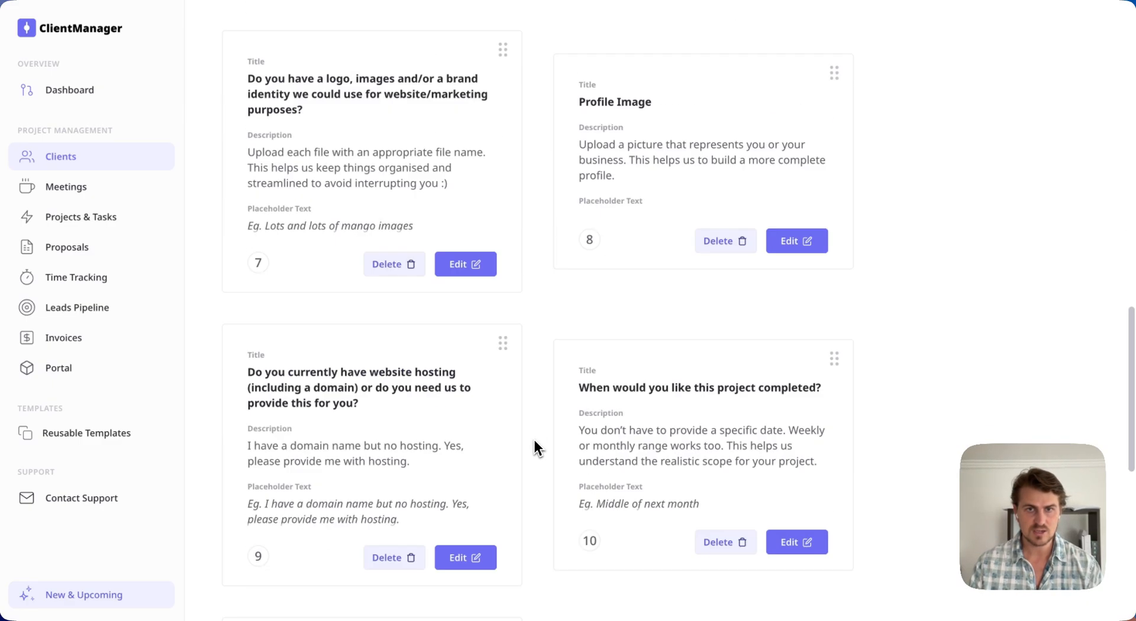
pyautogui.scroll(20, 534, 440)
pyautogui.scroll(-3, 536, 444)
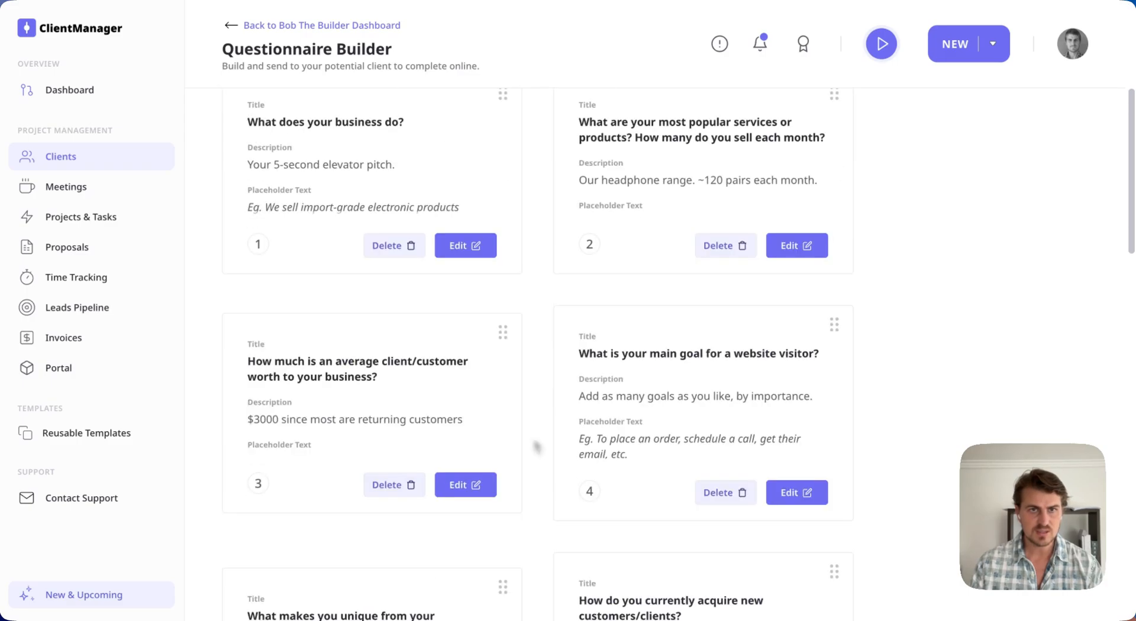
pyautogui.scroll(1, 536, 444)
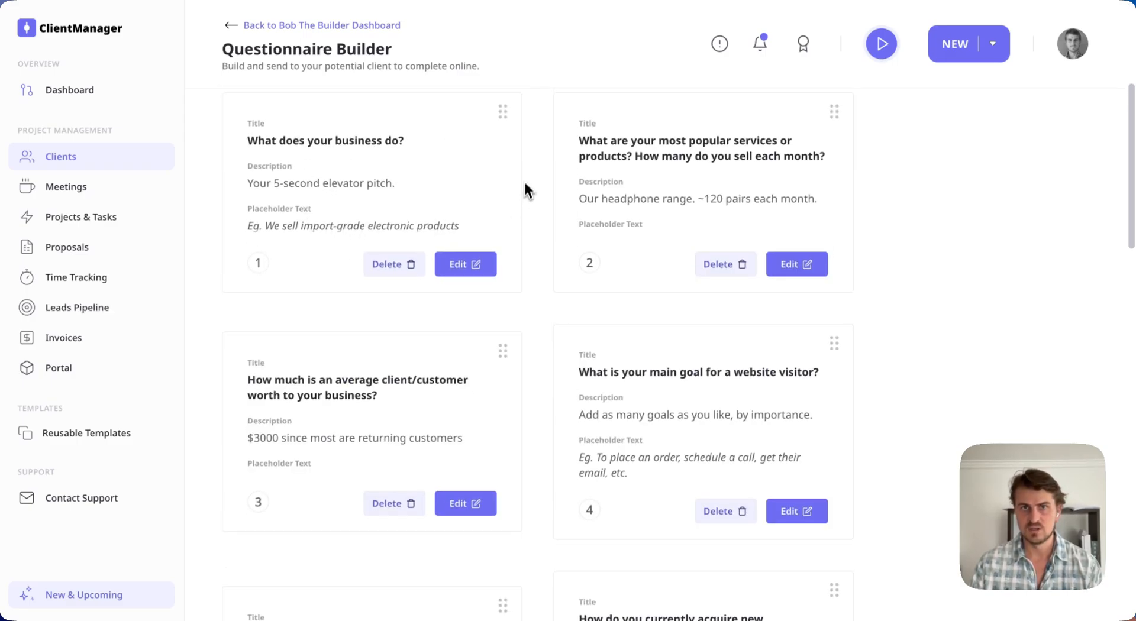
pyautogui.moveTo(501, 116); pyautogui.dragTo(788, 306)
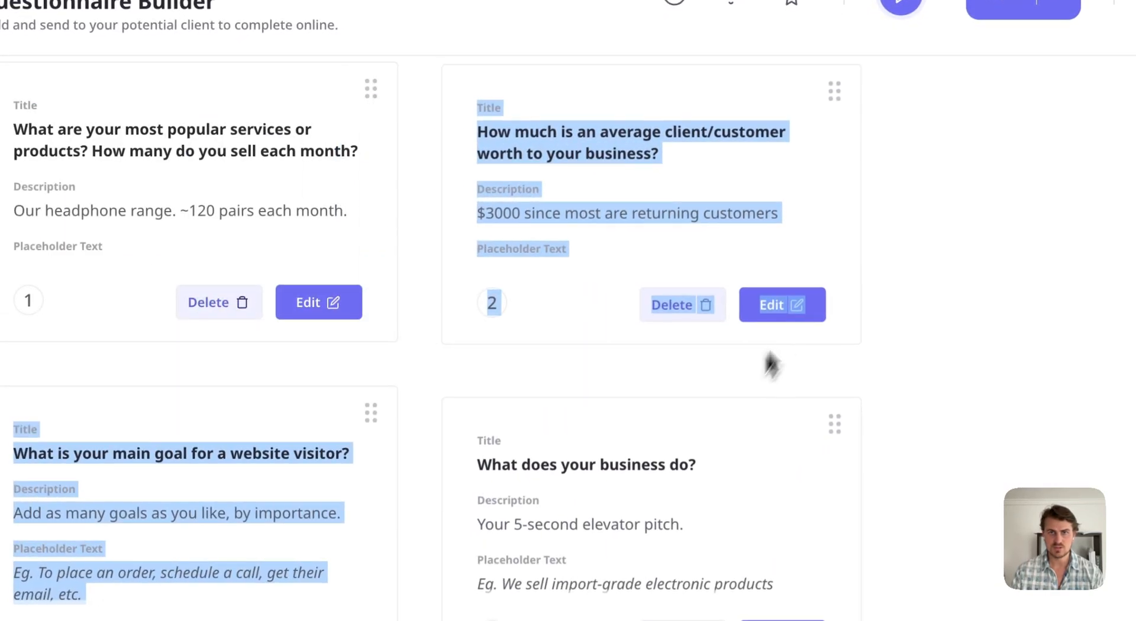
# - Delete the 'What does your business do?' question, leaving 12 questions
pyautogui.click(985, 266)
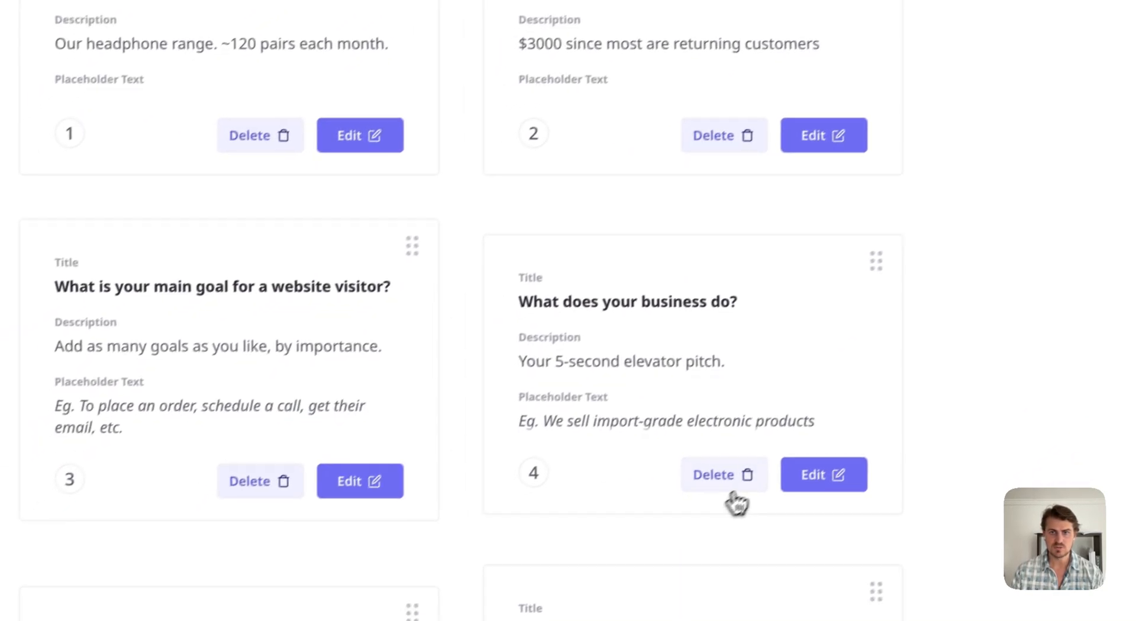
pyautogui.click(649, 551)
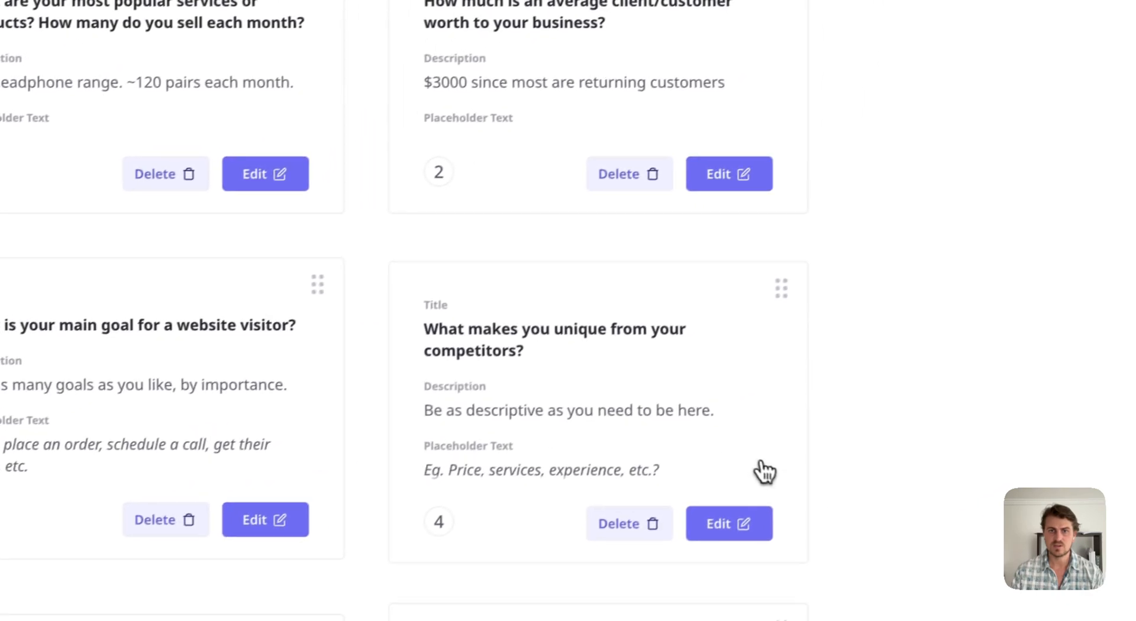
pyautogui.scroll(-2, 805, 403)
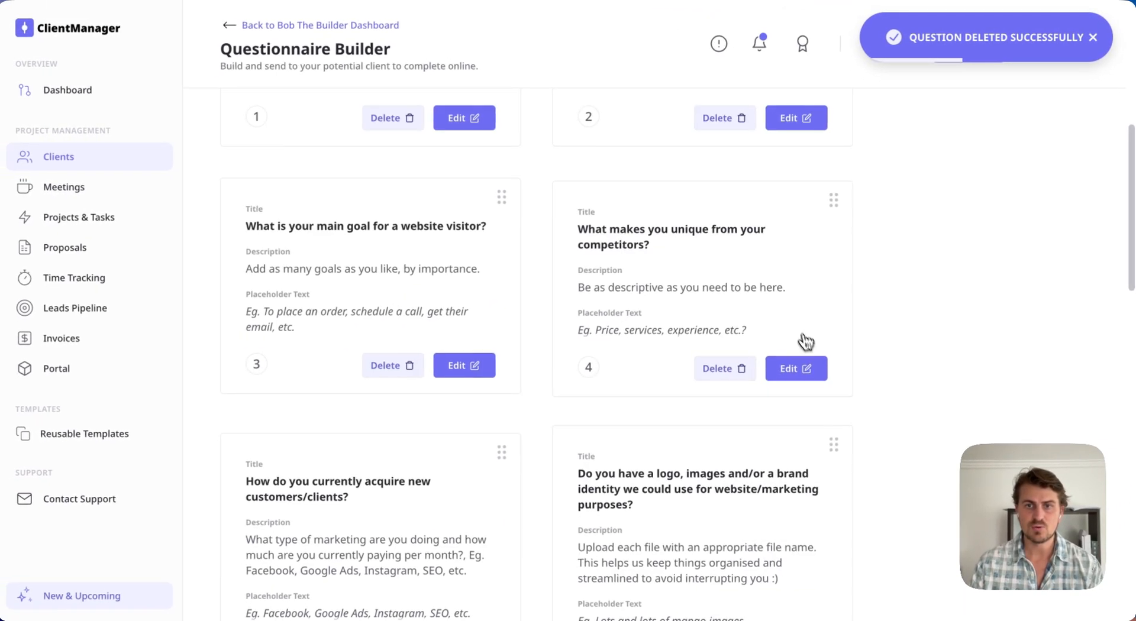
pyautogui.scroll(-5, 806, 380)
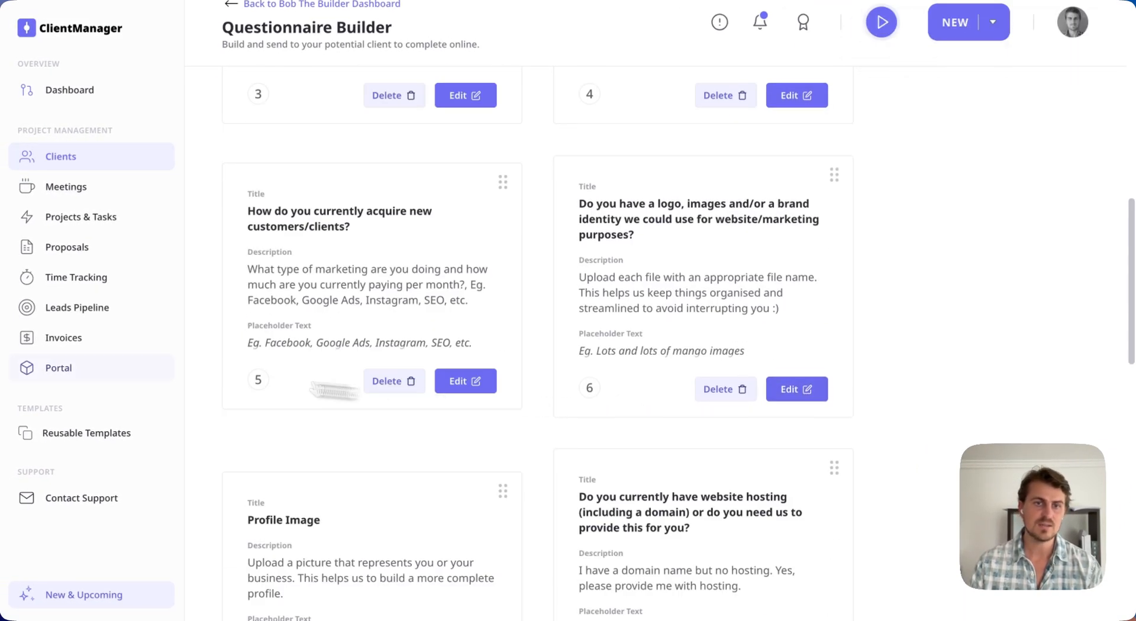
pyautogui.scroll(-5, 375, 378)
pyautogui.scroll(-10, 414, 326)
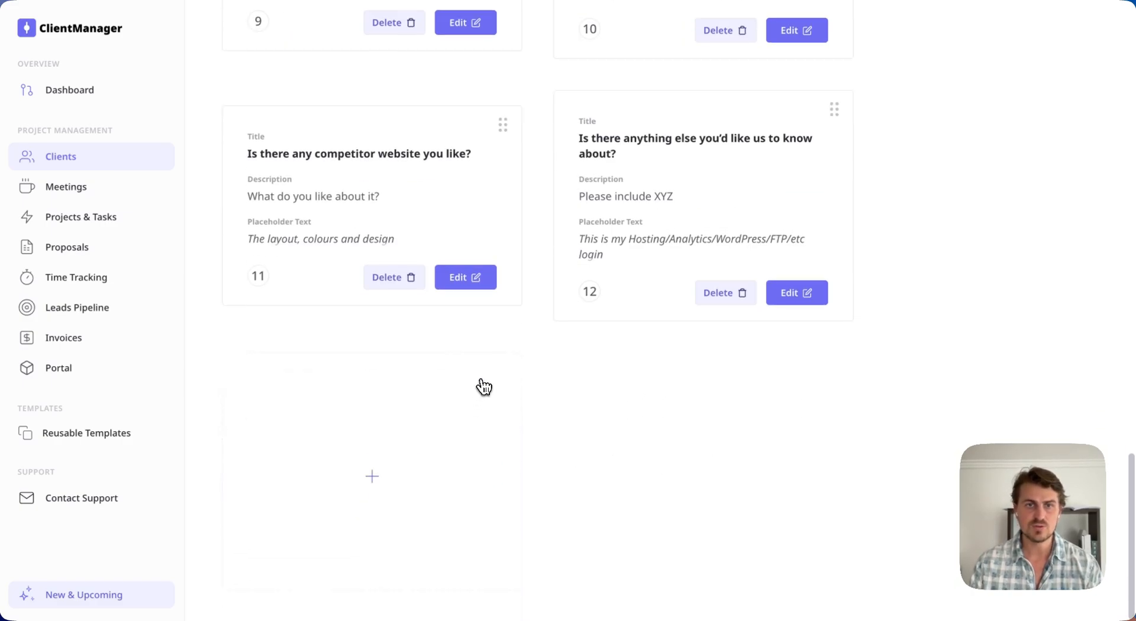
pyautogui.click(383, 513)
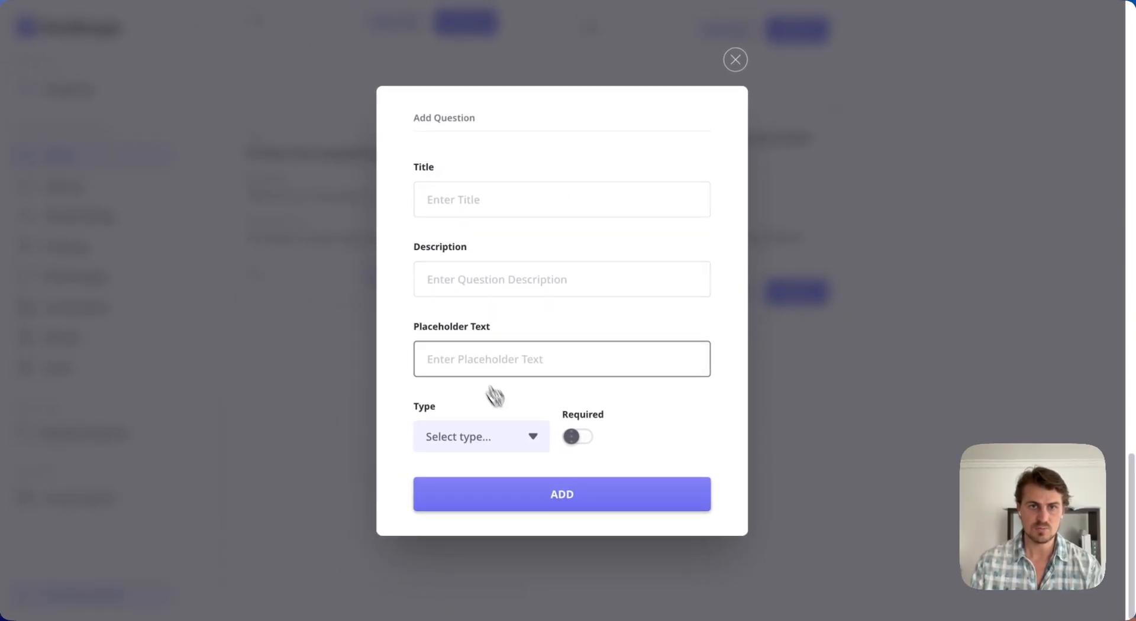
pyautogui.click(523, 442)
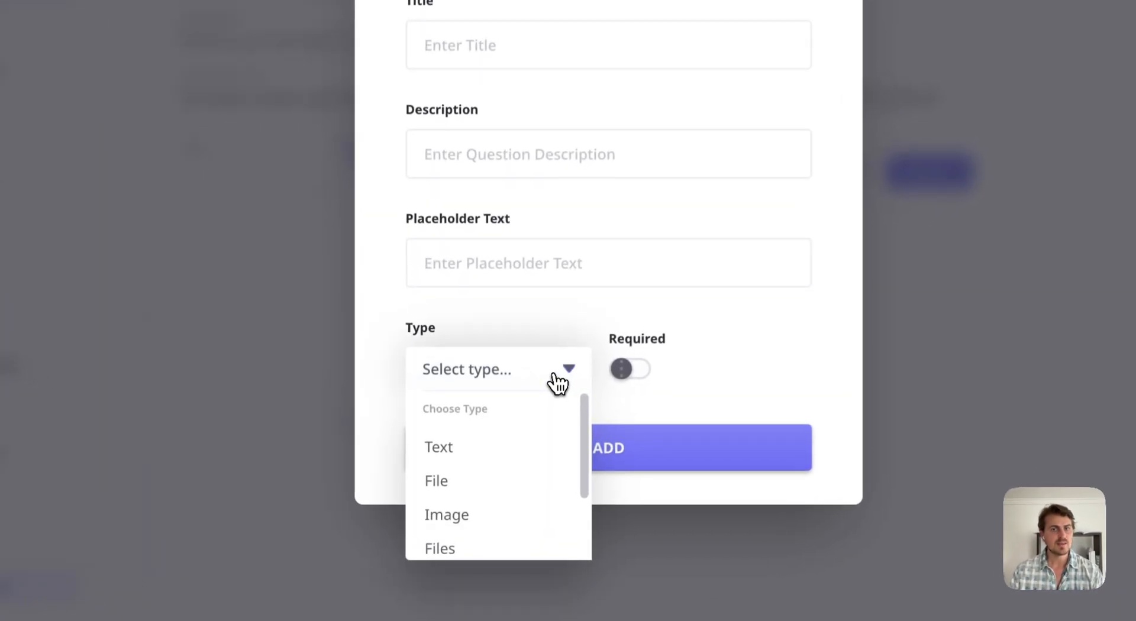
pyautogui.scroll(-1, 512, 450)
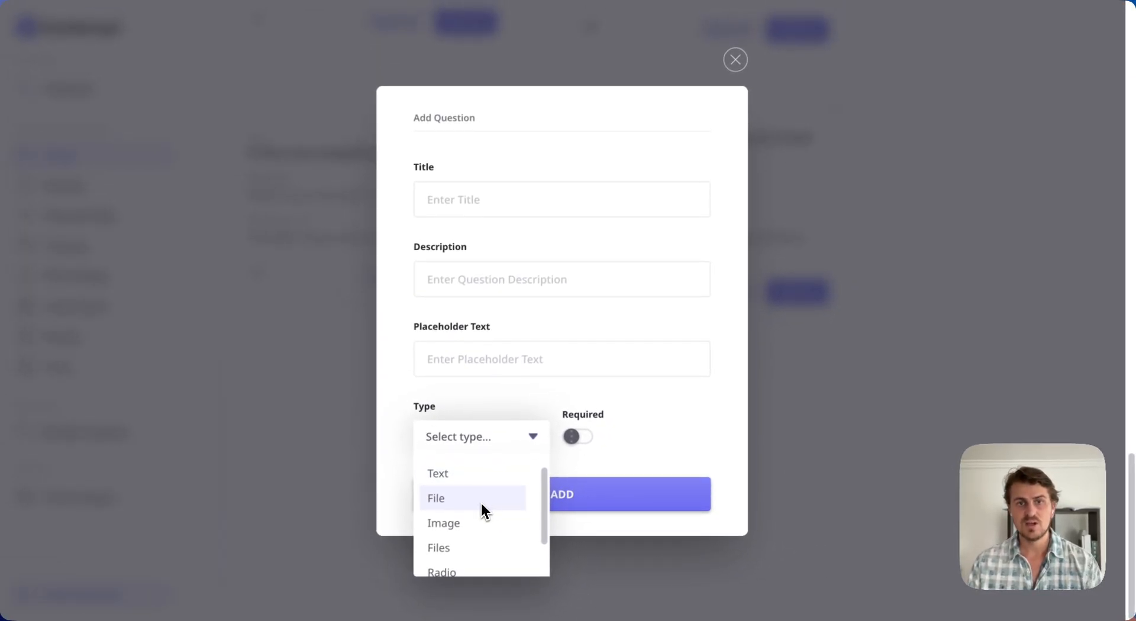
pyautogui.scroll(-2, 478, 503)
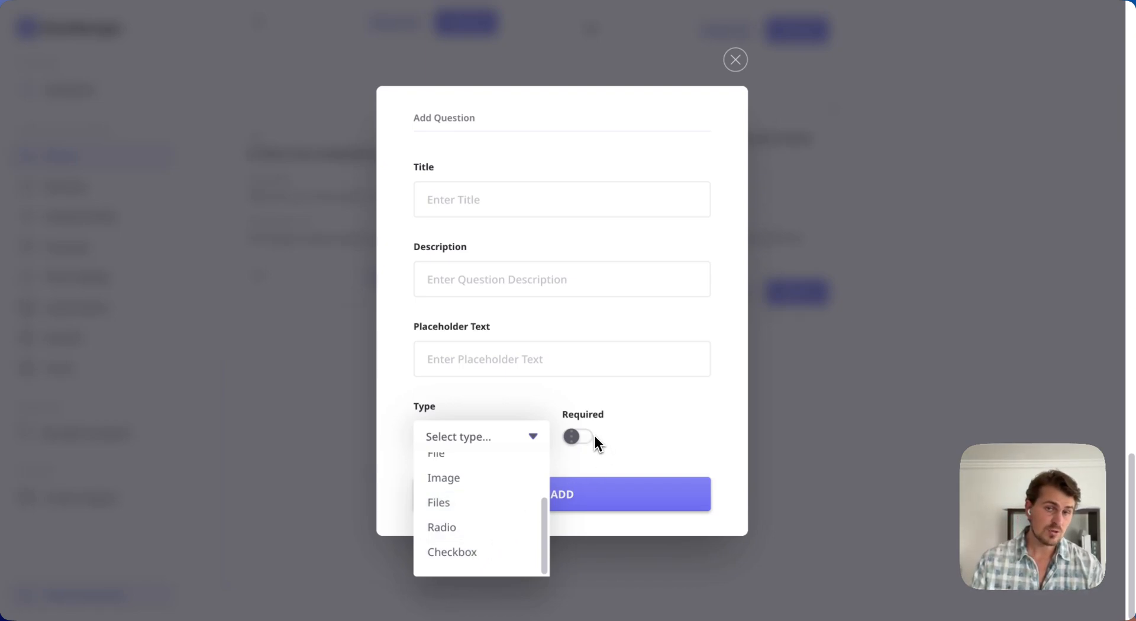
pyautogui.click(587, 445)
pyautogui.click(582, 439)
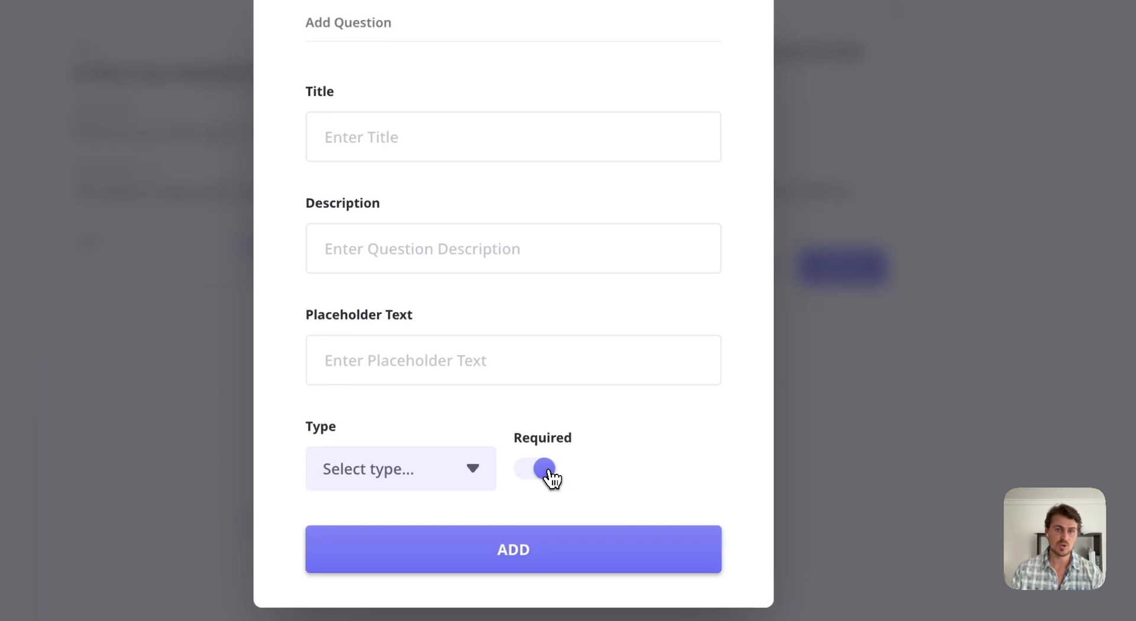
pyautogui.click(706, 56)
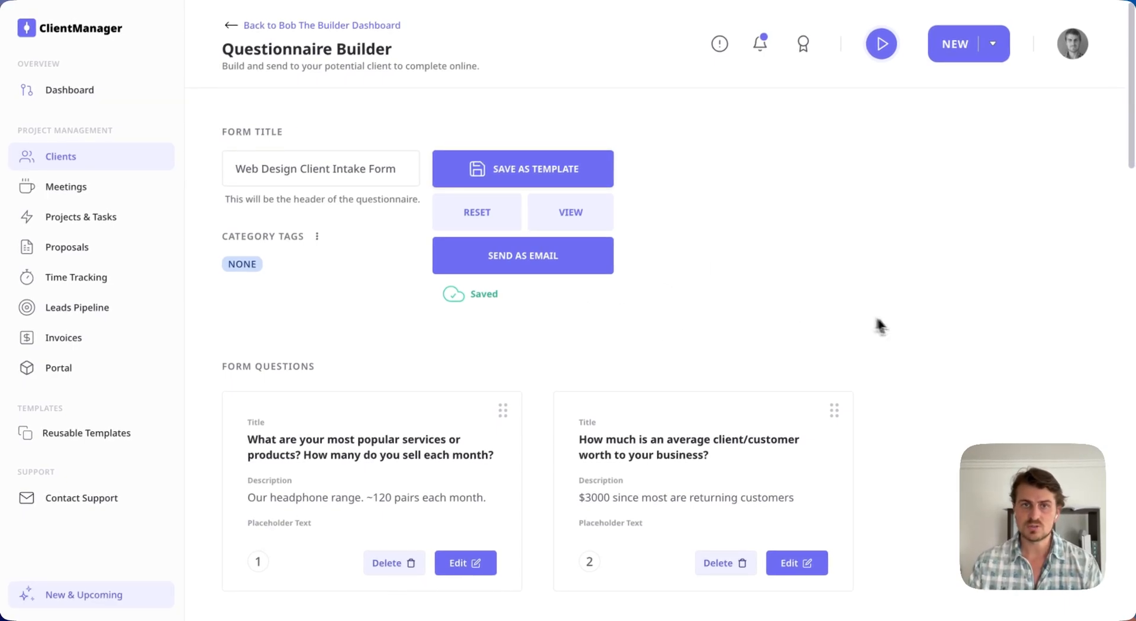
# - Bring up the Send an Email dialog prefilled with the questionnaire link for the client
pyautogui.click(574, 260)
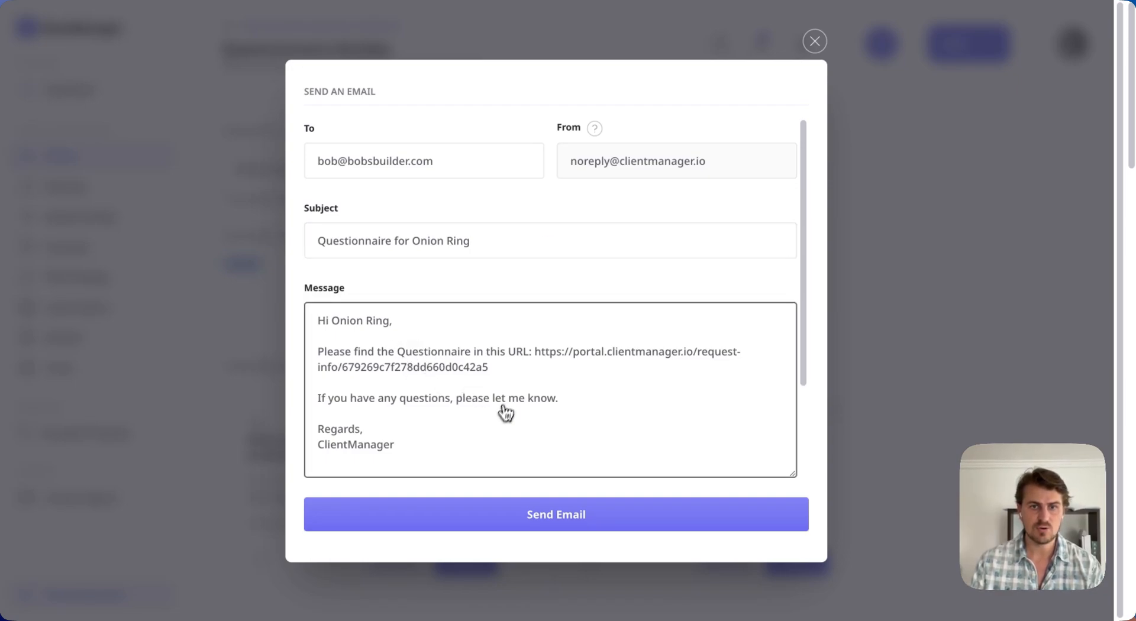
# - Discard the email and preview the questionnaire as the client sees it
pyautogui.click(817, 50)
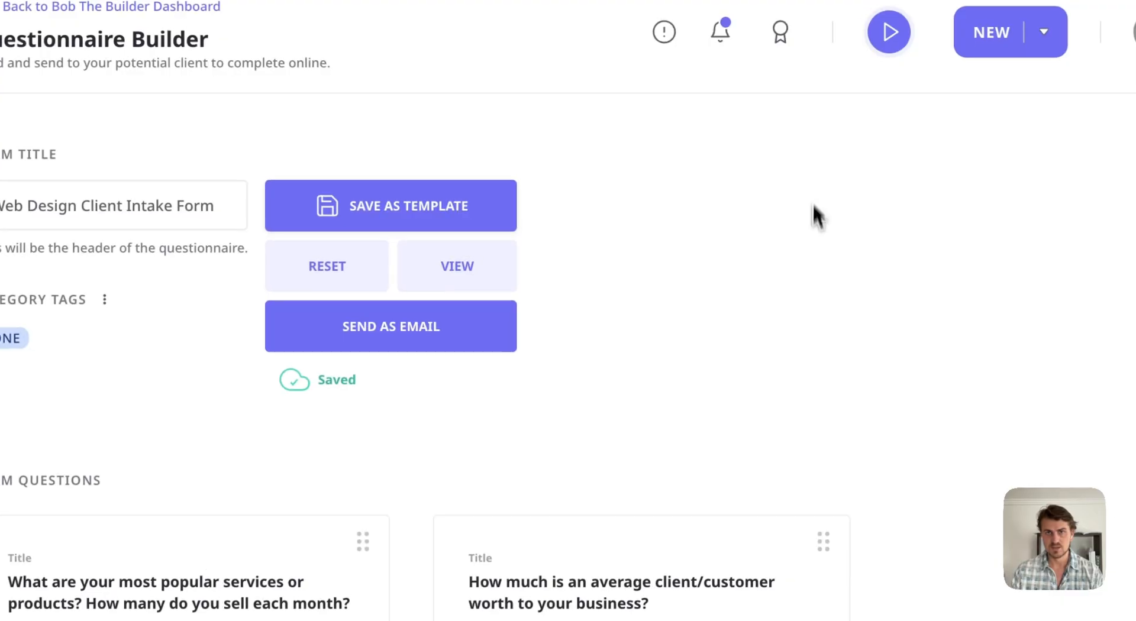
pyautogui.click(451, 280)
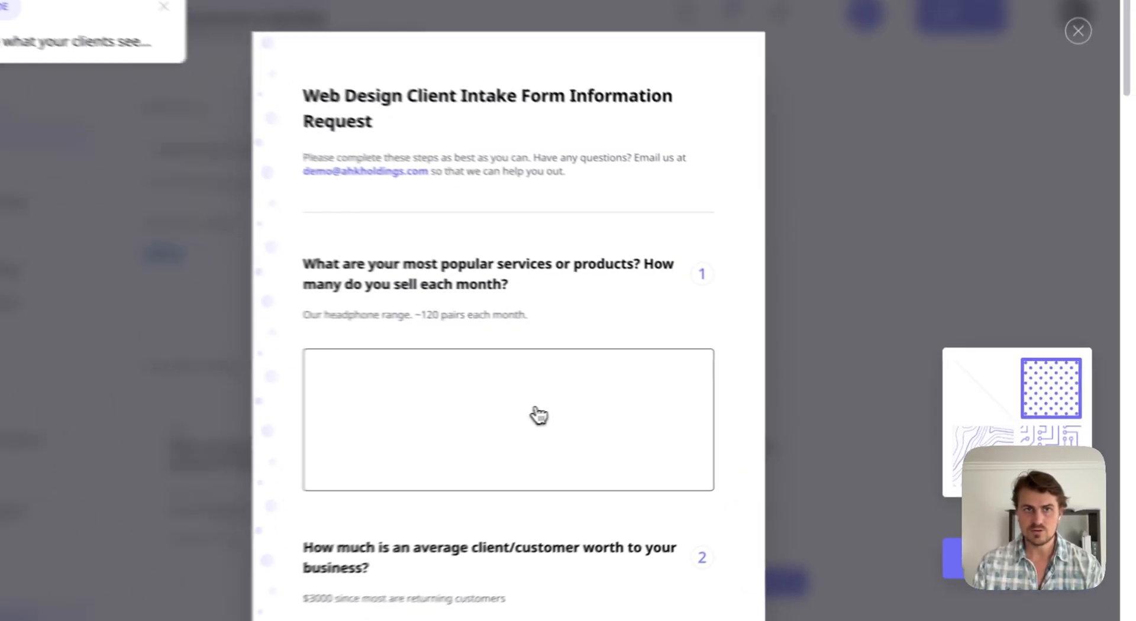
pyautogui.scroll(-5, 550, 378)
pyautogui.scroll(-8, 572, 368)
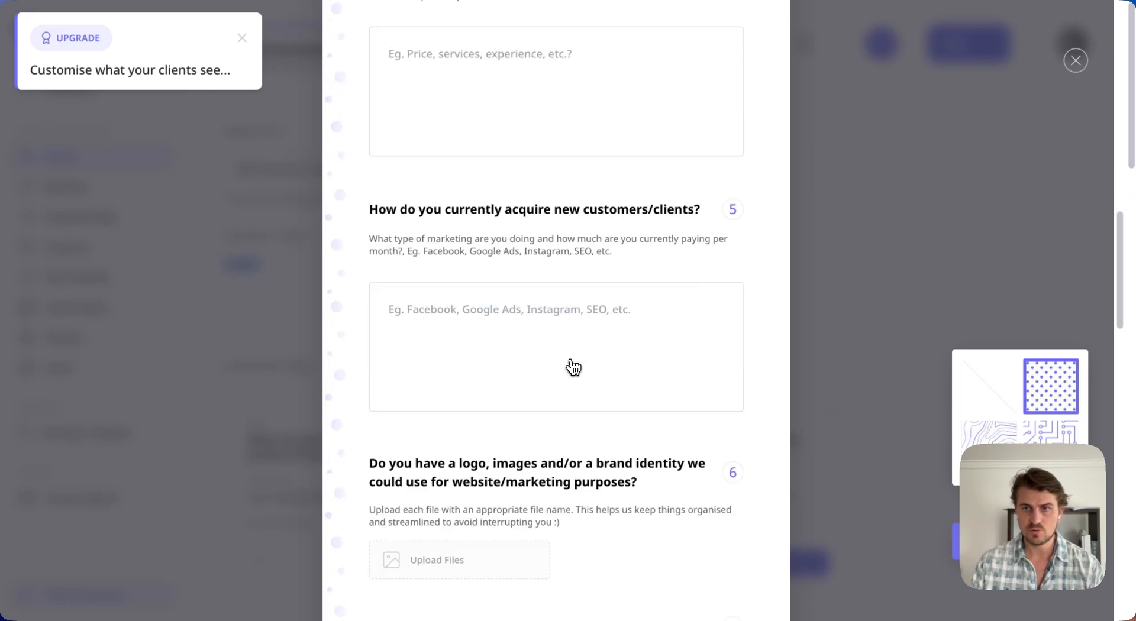
pyautogui.scroll(15, 704, 406)
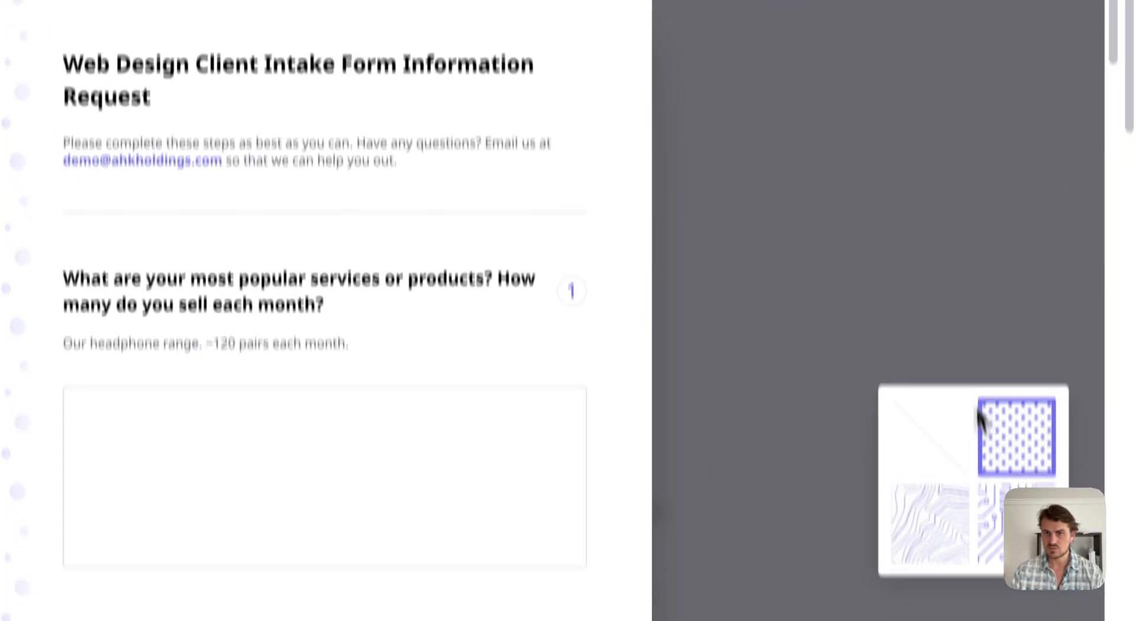
# - Compare several background patterns and settle on the circuit pattern
pyautogui.click(999, 417)
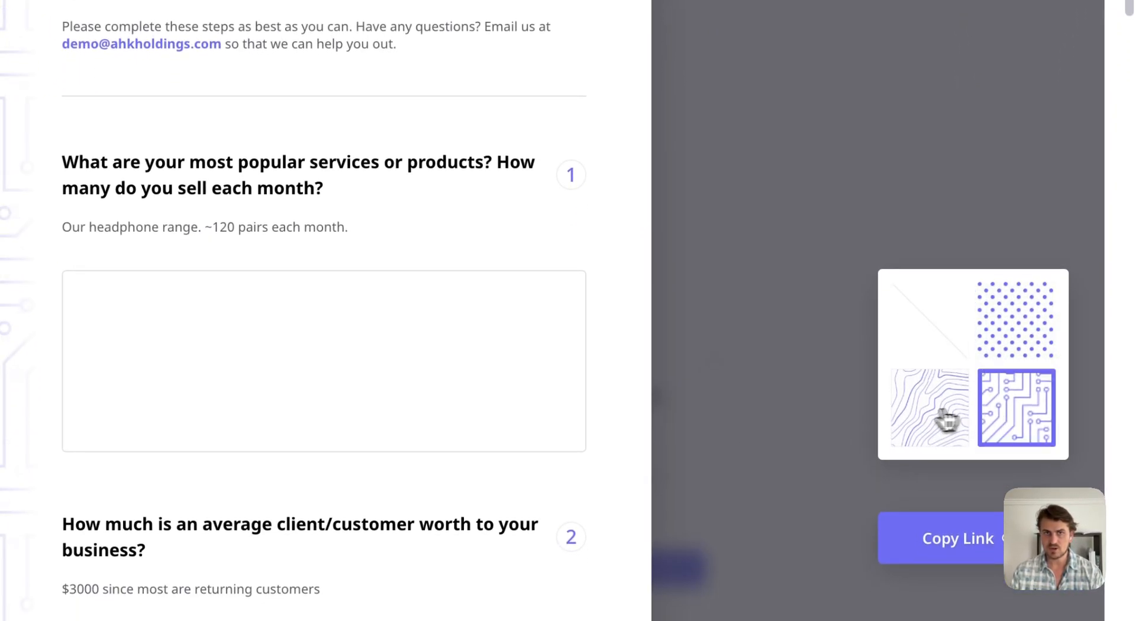
pyautogui.click(920, 415)
pyautogui.click(1013, 416)
pyautogui.click(1010, 338)
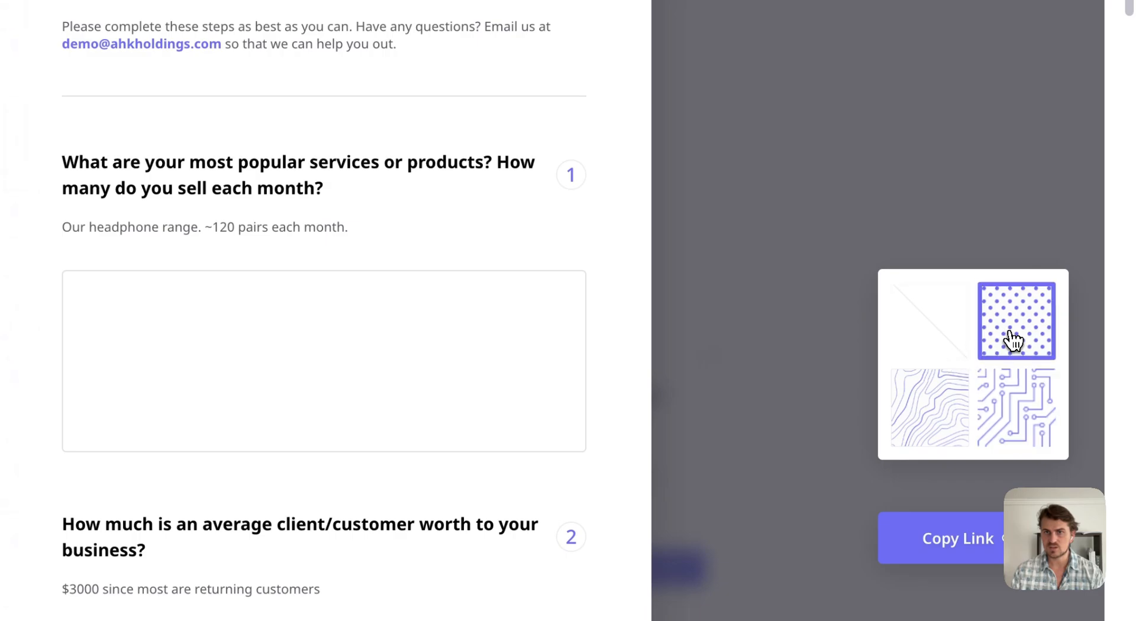
pyautogui.click(1006, 401)
pyautogui.click(945, 342)
pyautogui.click(1009, 340)
pyautogui.click(1016, 409)
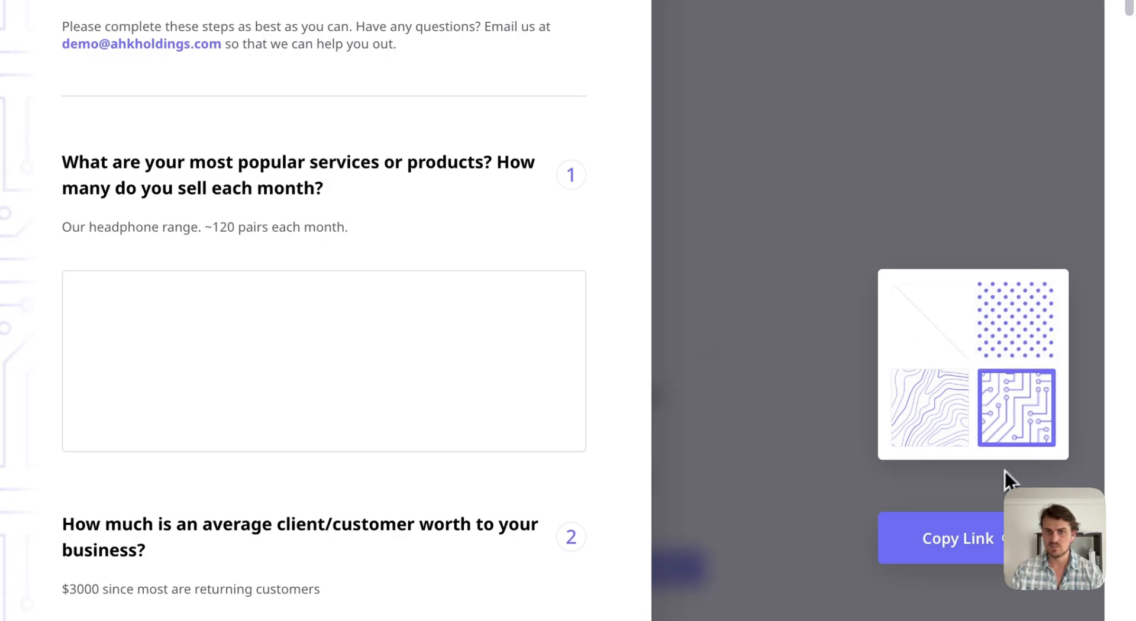
# - Copy the intake form's shareable link and dismiss the Link Copied notice
pyautogui.click(977, 538)
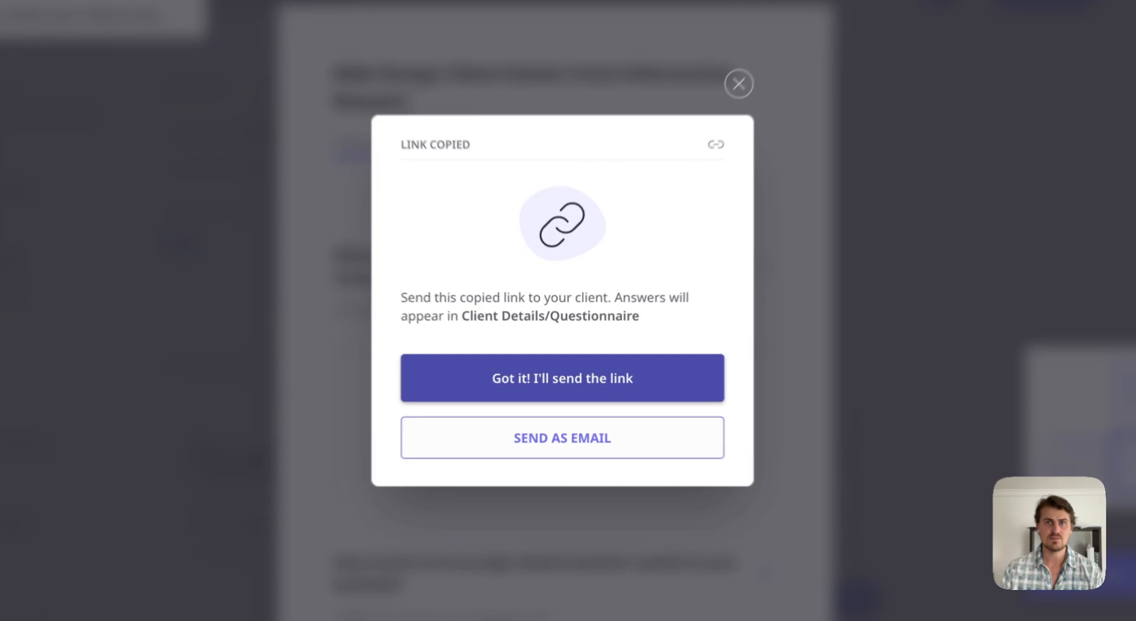
pyautogui.click(575, 385)
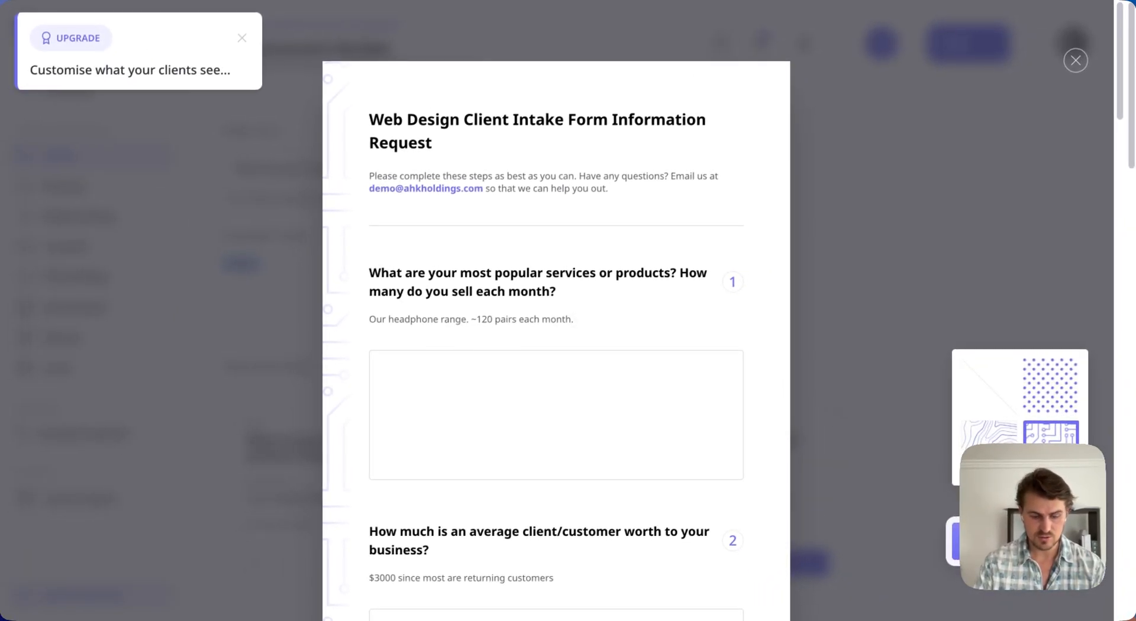
# - Load the copied form link in a new Incognito Chrome window
pyautogui.hotkey('ctrl', 'shift', 'n')
pyautogui.hotkey('ctrl', 'v')
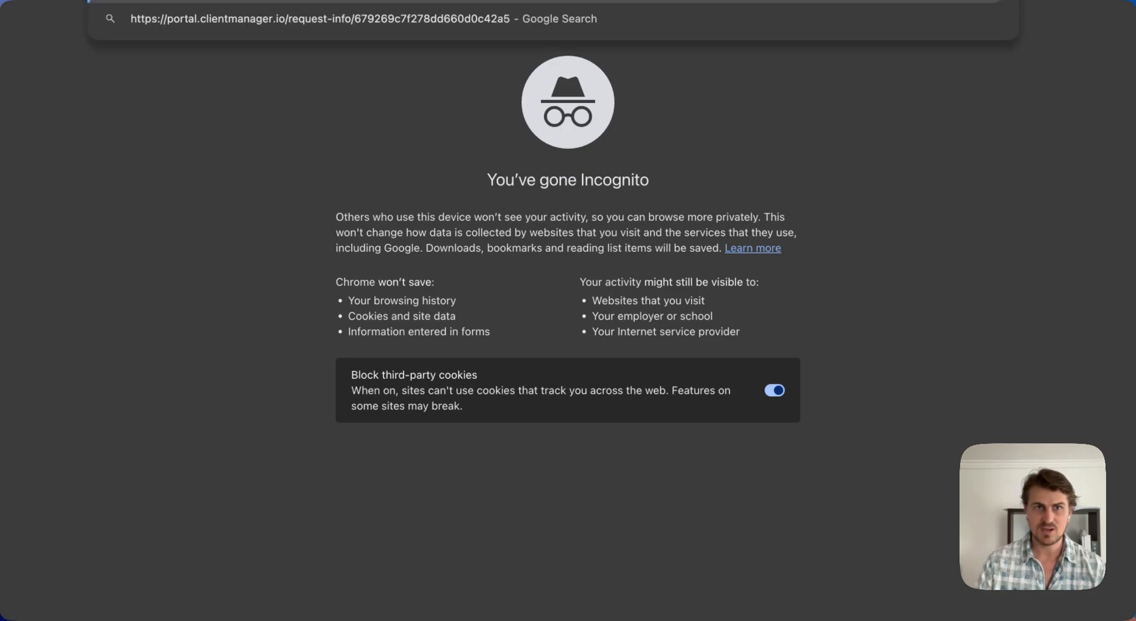
pyautogui.press('Return')
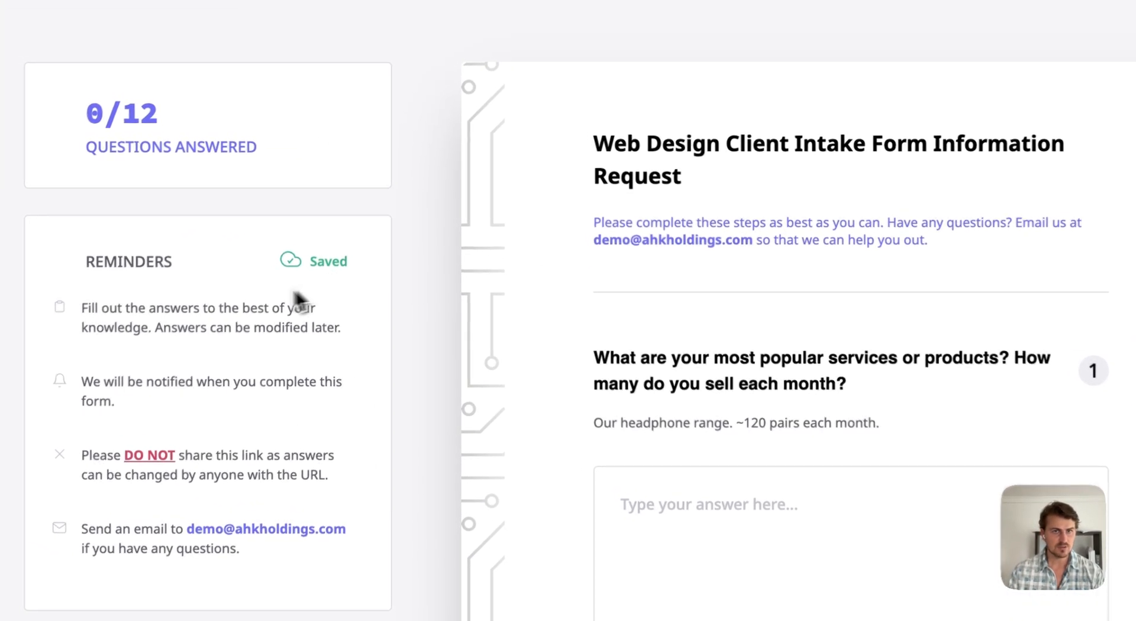
# - Answer the first five questions, through customer acquisition, with placeholder text
pyautogui.scroll(-4, 468, 165)
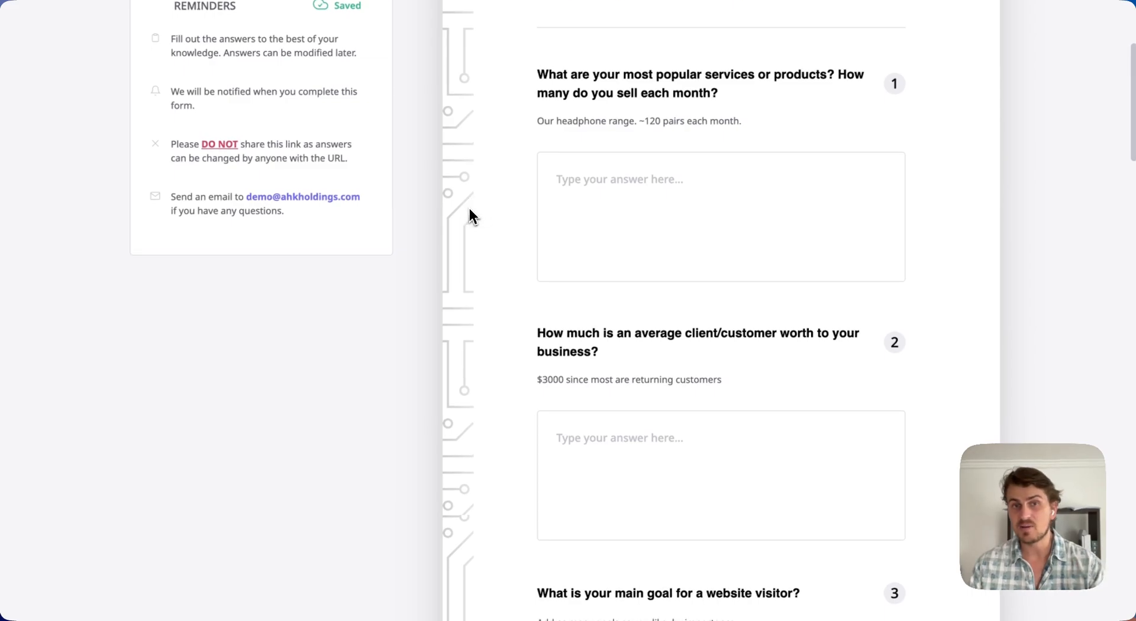
pyautogui.scroll(-5, 466, 207)
pyautogui.scroll(8, 463, 204)
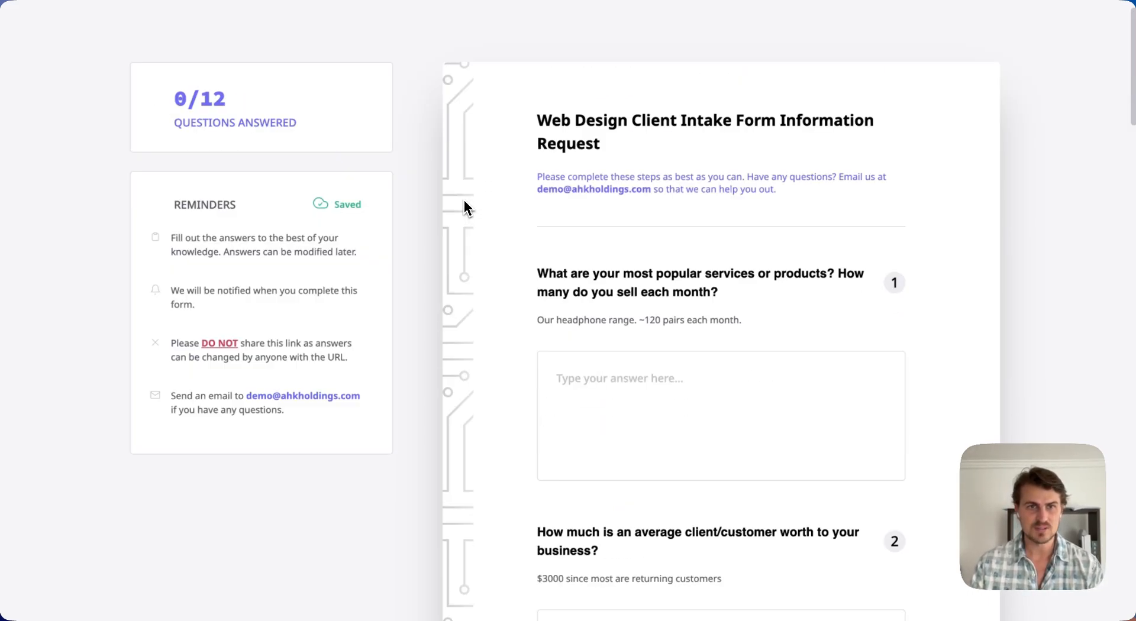
pyautogui.scroll(-6, 464, 201)
pyautogui.scroll(-12, 463, 192)
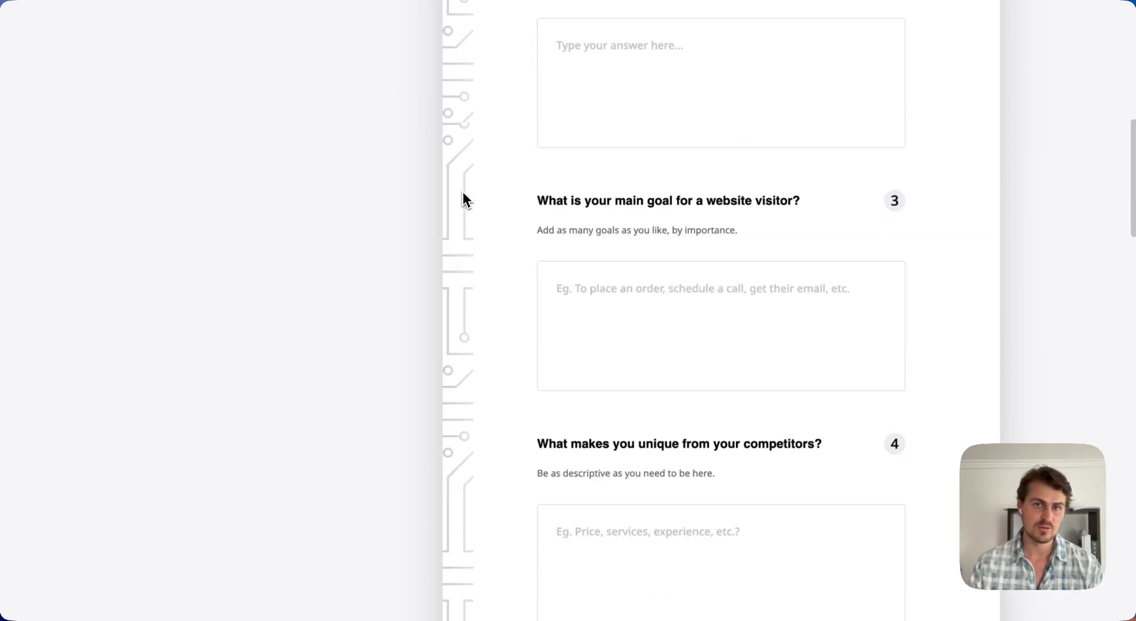
pyautogui.scroll(-15, 466, 197)
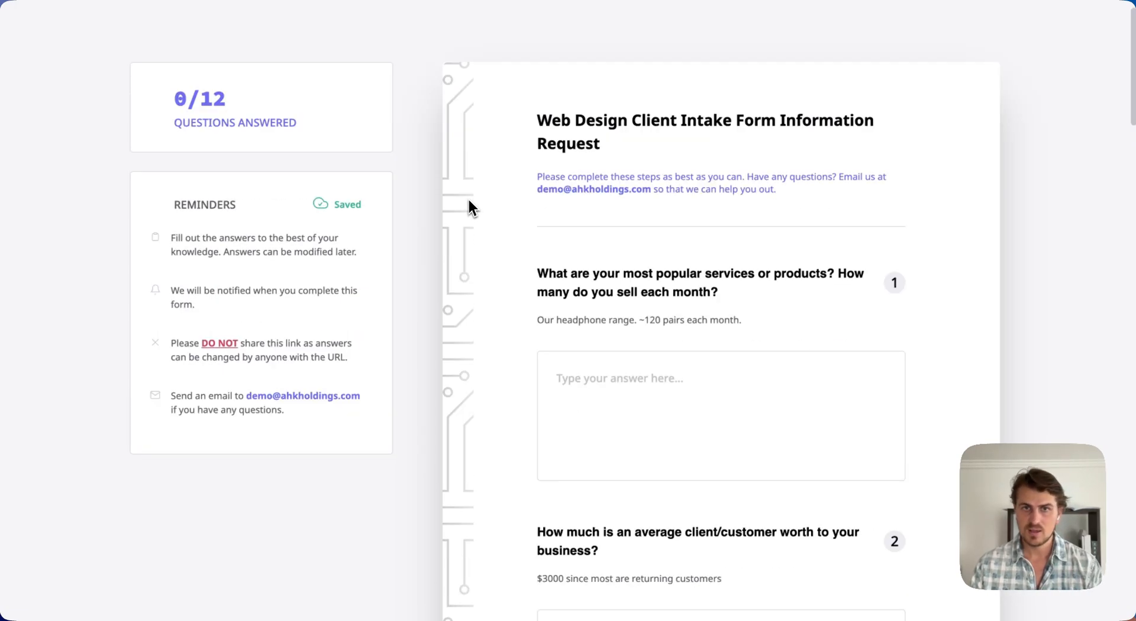
pyautogui.click(656, 386)
pyautogui.write('fsgdsgfg')
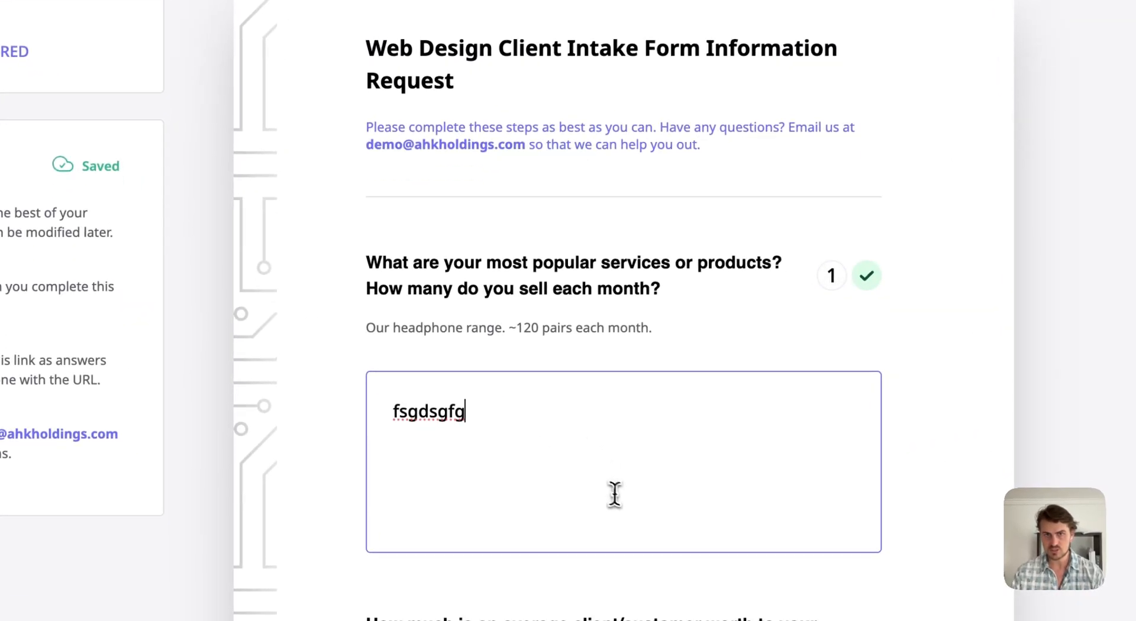
pyautogui.scroll(-5, 614, 495)
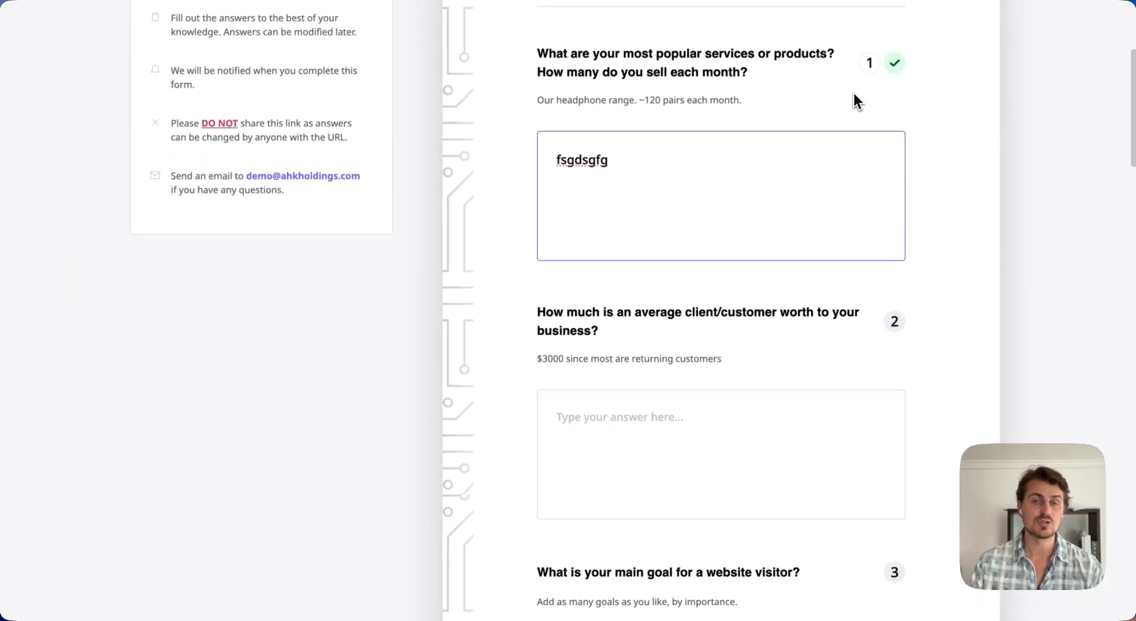
pyautogui.click(736, 434)
pyautogui.write('ds')
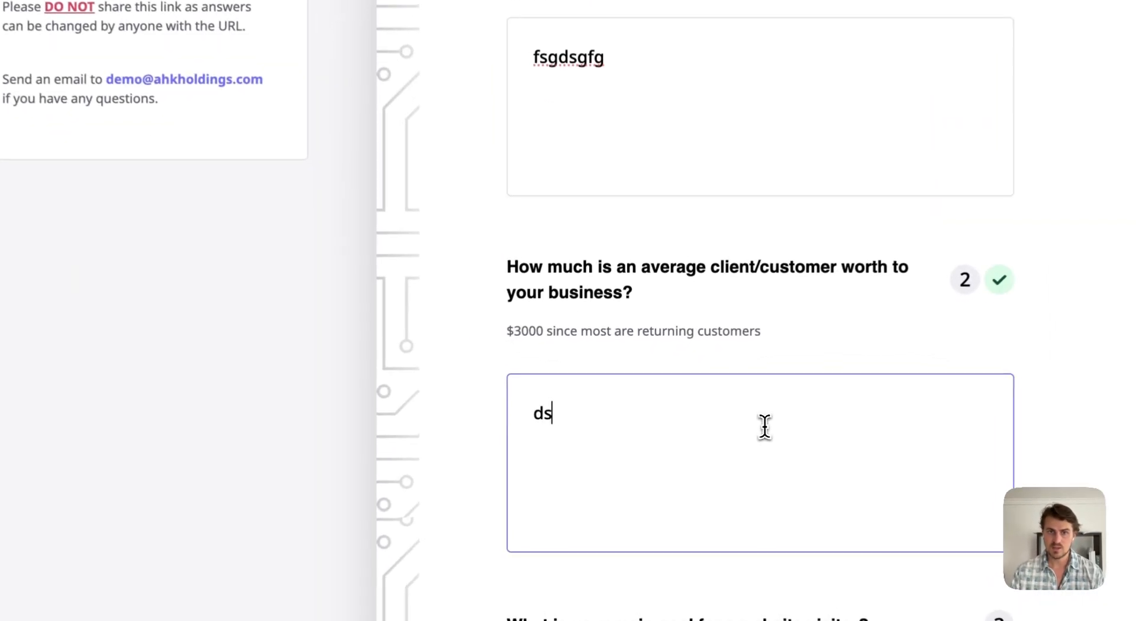
pyautogui.write('fdsf')
pyautogui.scroll(-5, 753, 423)
pyautogui.click(722, 439)
pyautogui.write('sf')
pyautogui.scroll(-7, 731, 432)
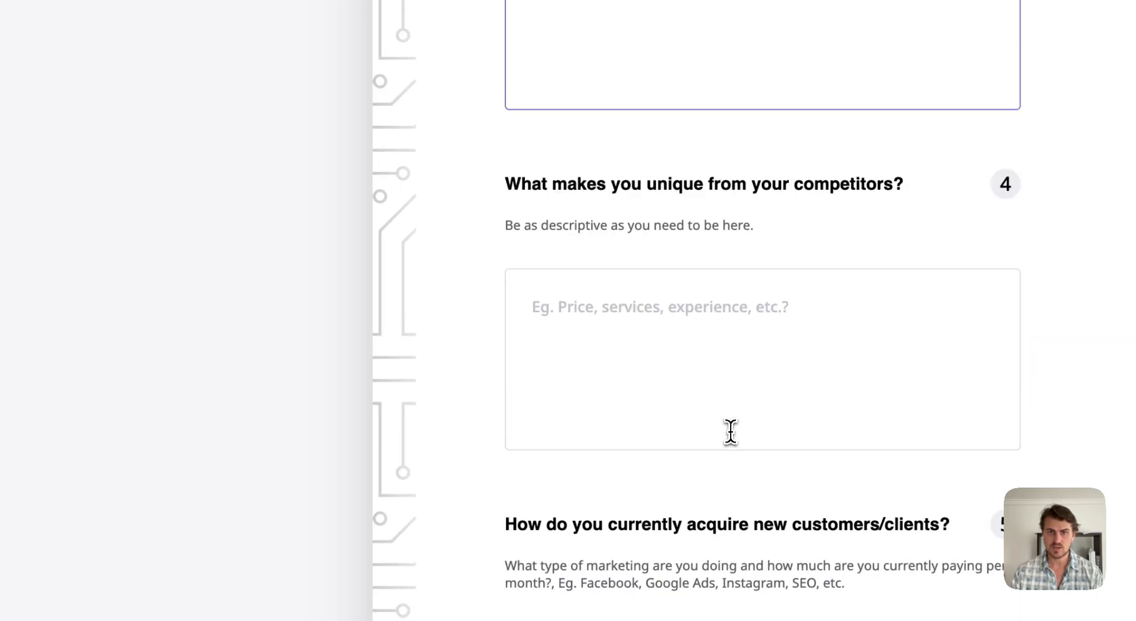
pyautogui.click(730, 432)
pyautogui.write('dfs')
pyautogui.scroll(-5, 722, 386)
pyautogui.click(692, 398)
pyautogui.write('dfsdf')
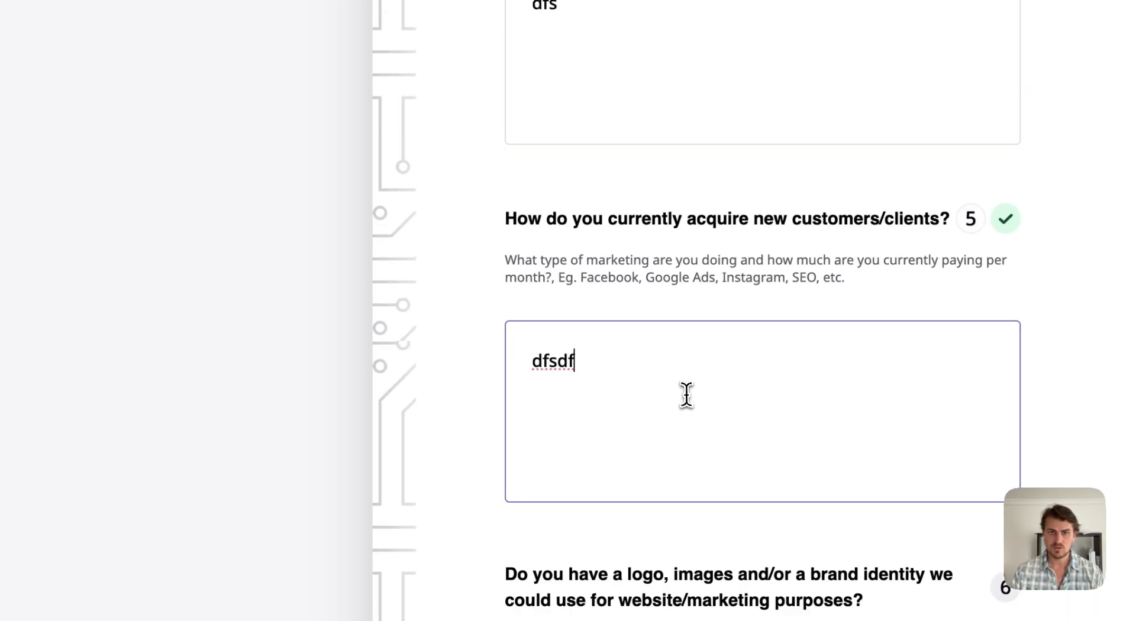
# - Answer the hosting, completion date, passwords, competitor and anything-else questions with test text
pyautogui.scroll(-6, 686, 395)
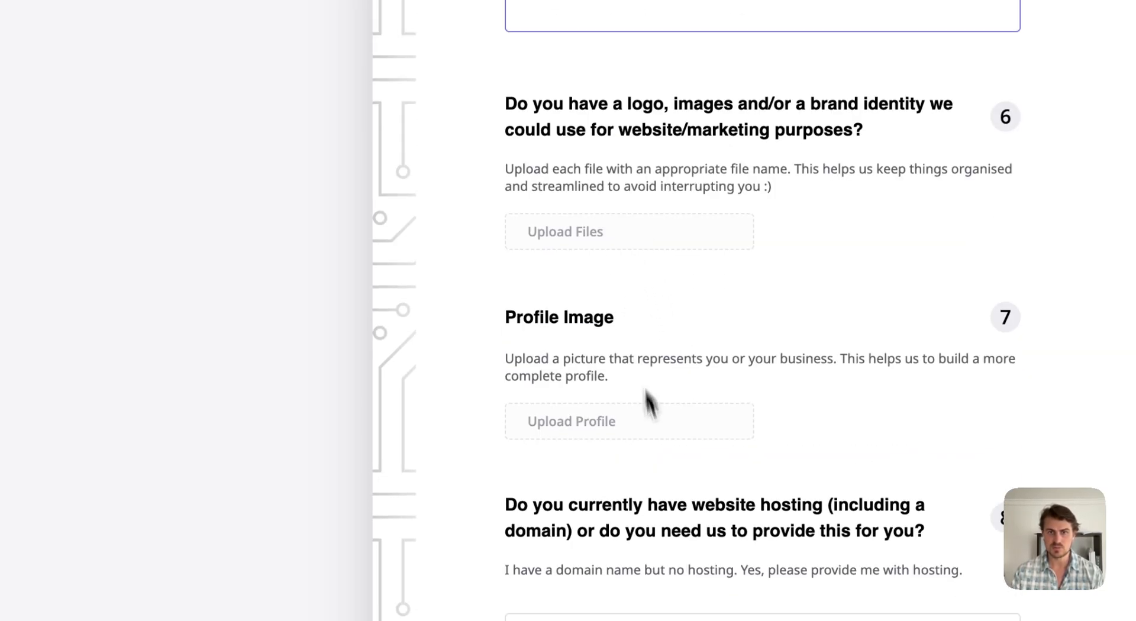
pyautogui.scroll(-4, 646, 392)
pyautogui.click(641, 446)
pyautogui.write('sdfsdf')
pyautogui.scroll(-3, 644, 423)
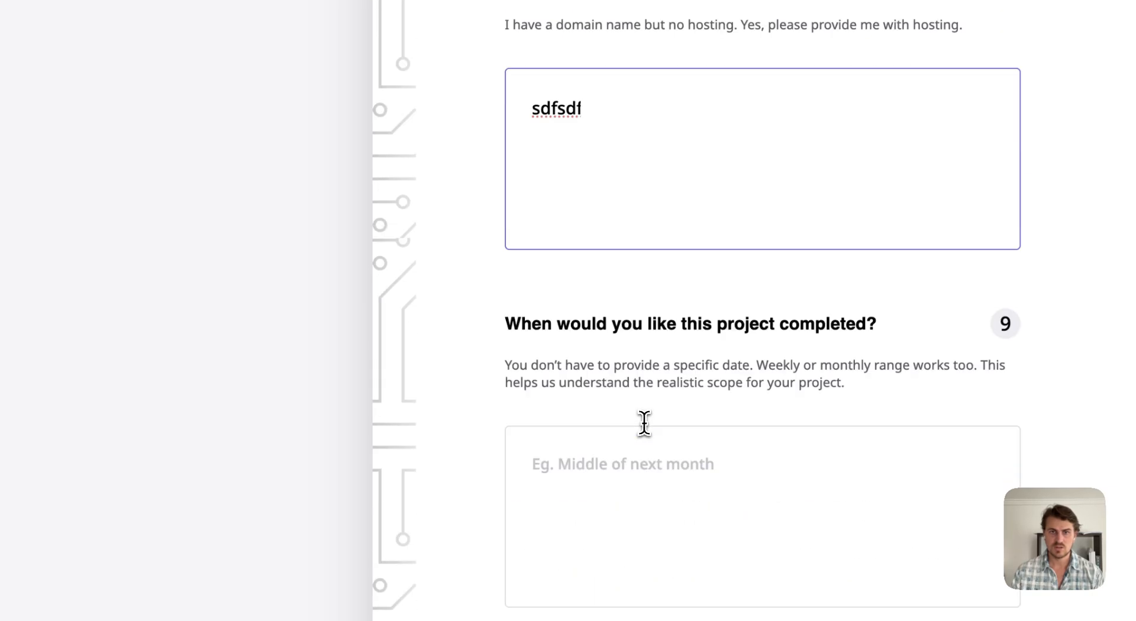
pyautogui.scroll(-2, 644, 423)
pyautogui.click(646, 375)
pyautogui.write('dfs')
pyautogui.scroll(-5, 647, 365)
pyautogui.click(644, 363)
pyautogui.write('s')
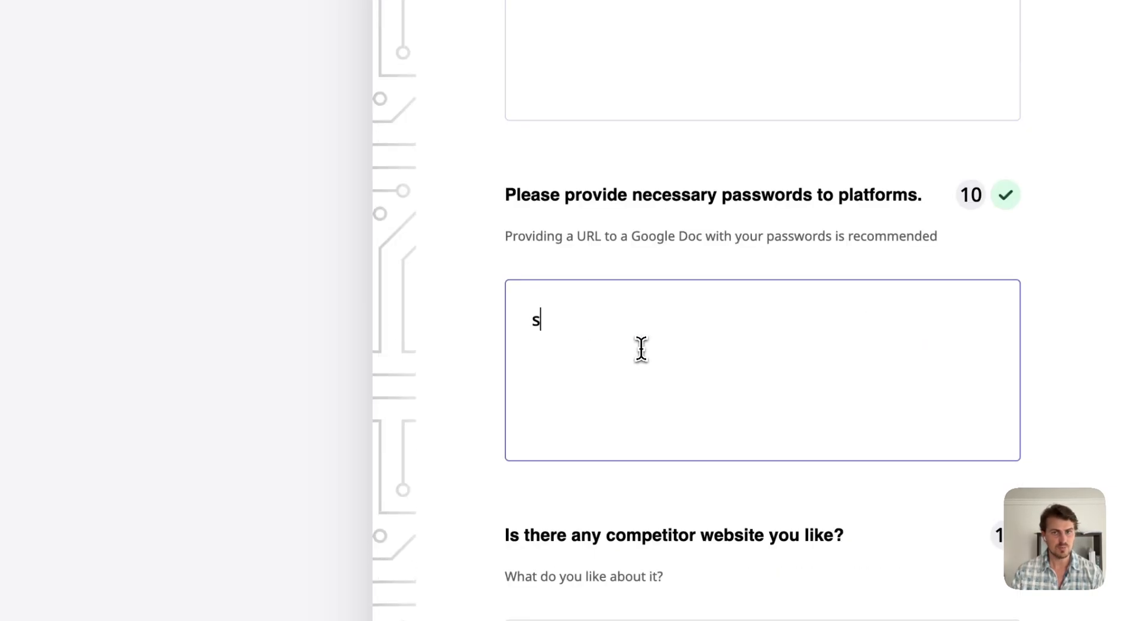
pyautogui.write('dfdf')
pyautogui.scroll(-5, 639, 349)
pyautogui.click(603, 367)
pyautogui.write('sfdsf')
pyautogui.scroll(-3, 603, 373)
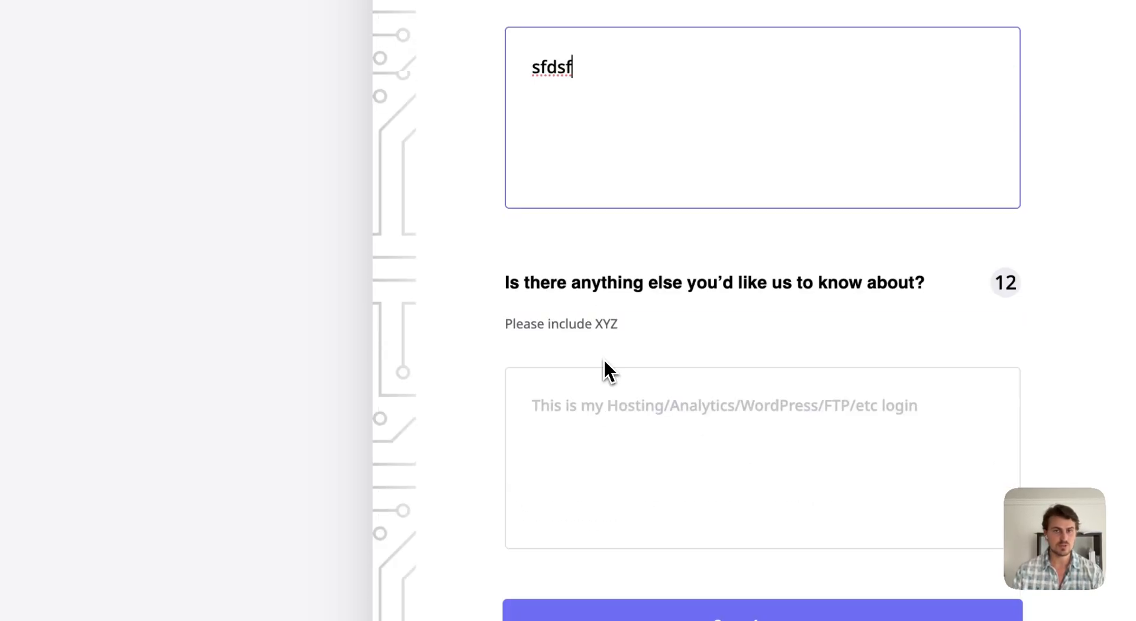
pyautogui.click(624, 402)
pyautogui.write('s')
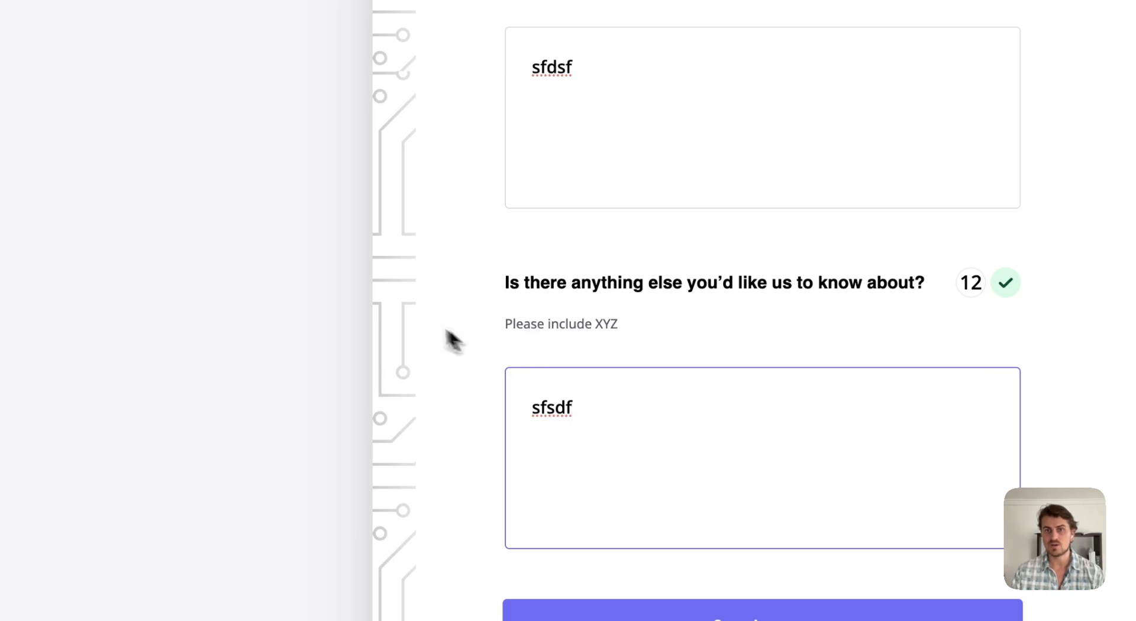
pyautogui.write('fsdf')
pyautogui.scroll(-2, 406, 322)
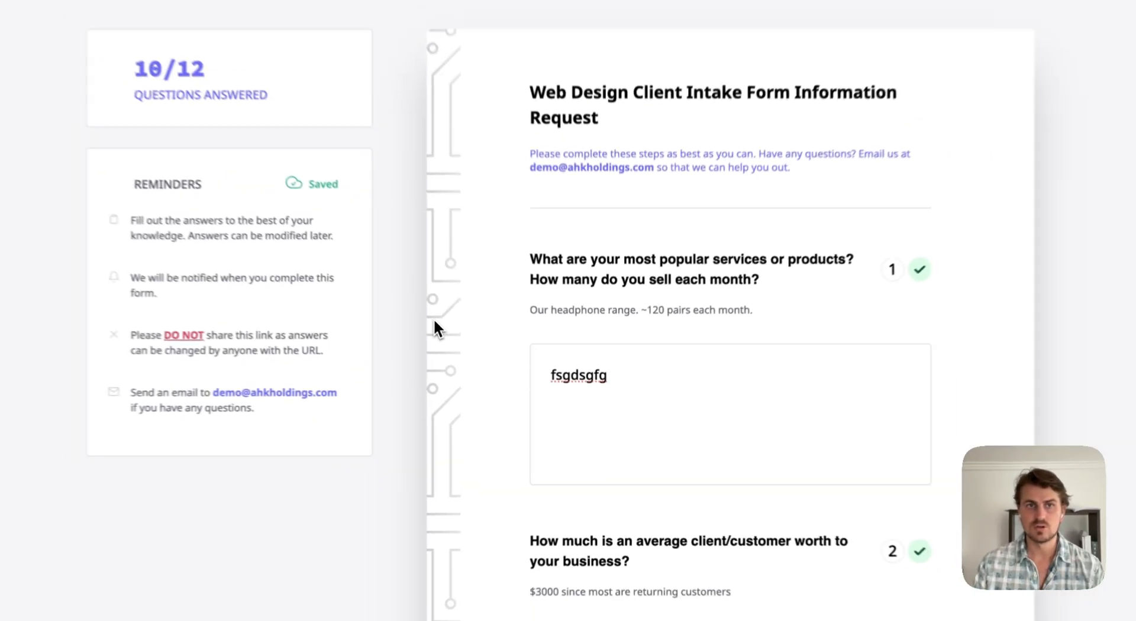
pyautogui.scroll(-5, 435, 319)
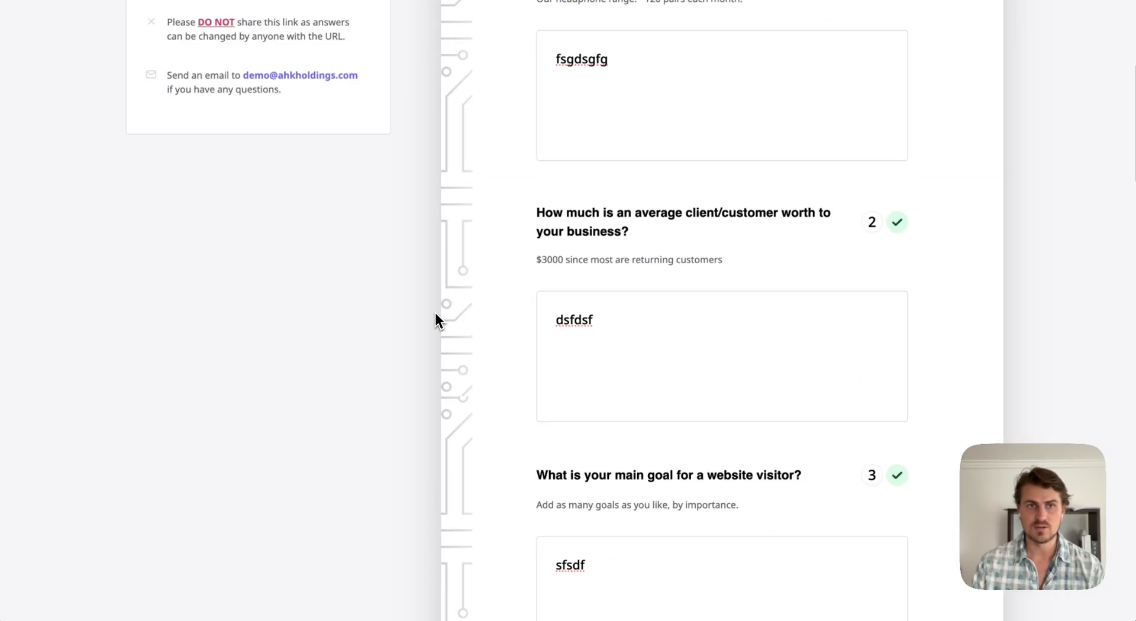
pyautogui.scroll(-20, 435, 313)
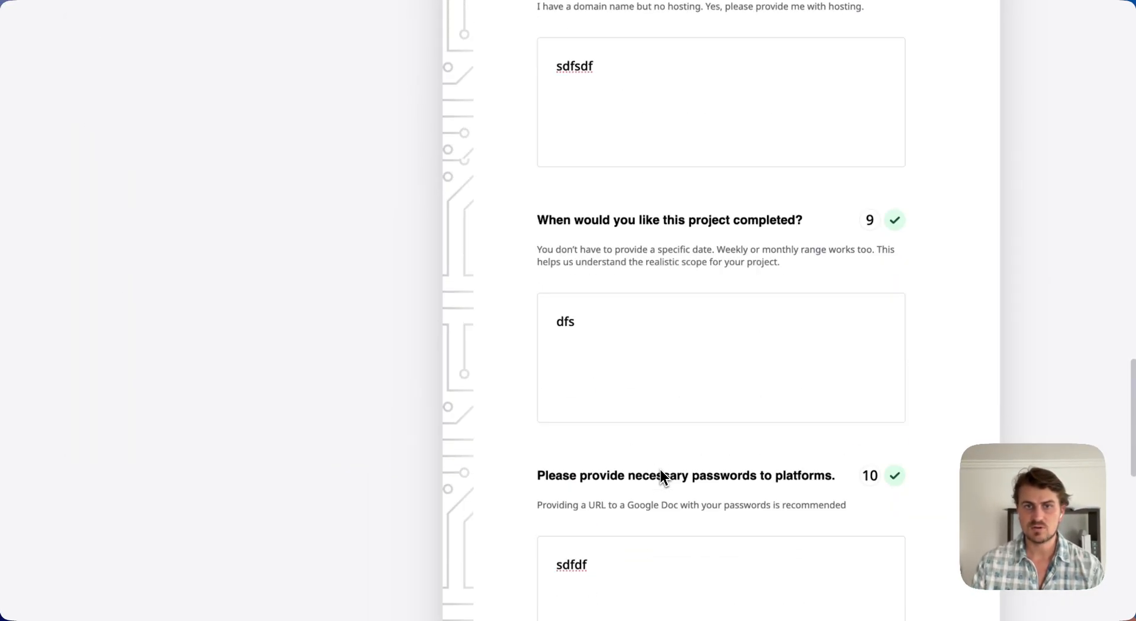
pyautogui.scroll(-10, 660, 470)
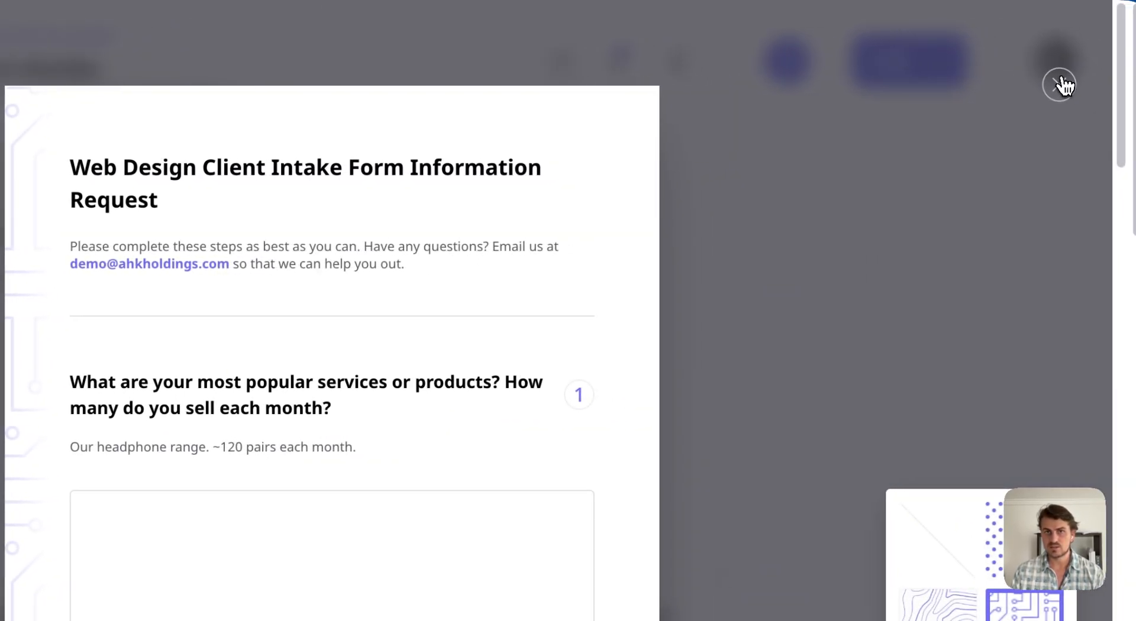
# - Leave the form preview and check the Dashboard notifications for the client's completed questionnaire
pyautogui.click(1060, 84)
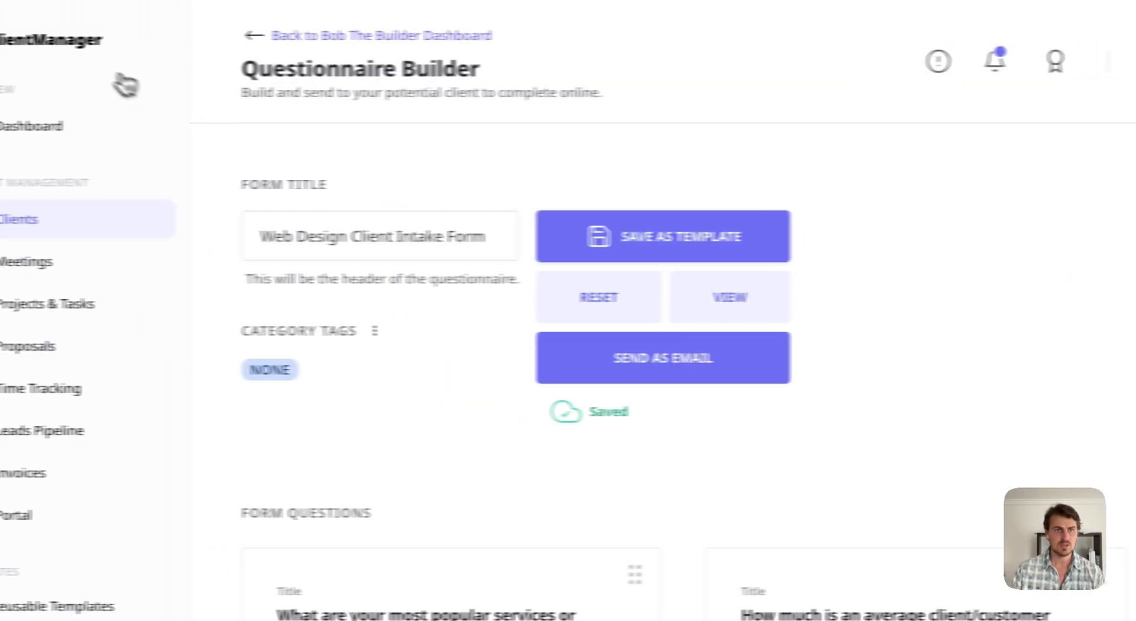
pyautogui.click(118, 44)
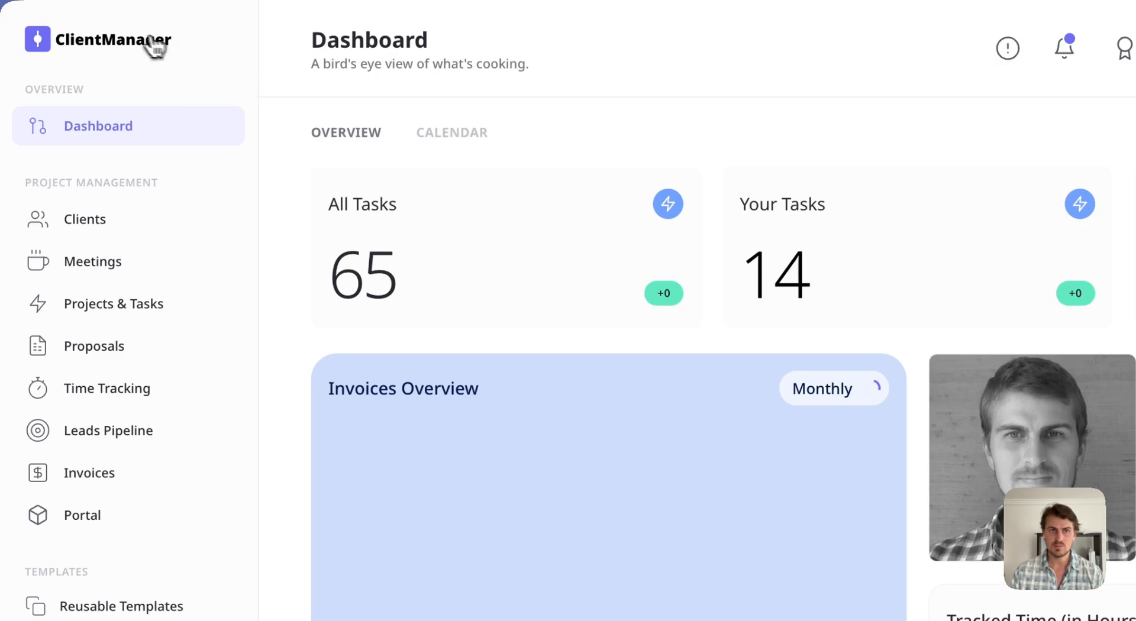
pyautogui.click(1064, 47)
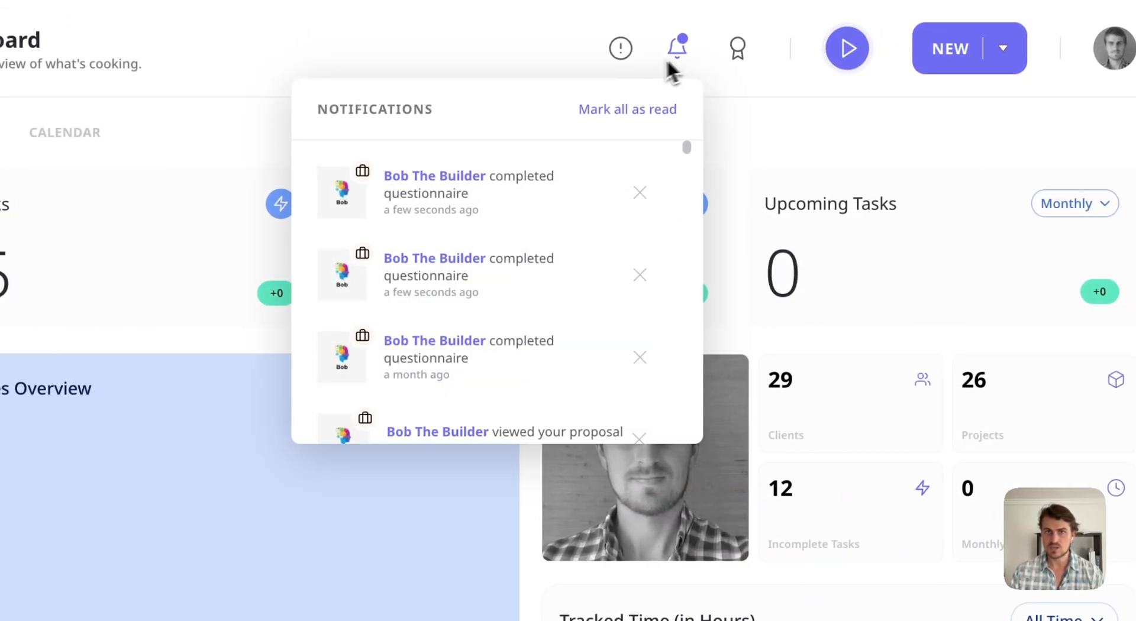
# - Open the completed Web Design Client Intake Form from the notification and review the submitted answers
pyautogui.click(482, 198)
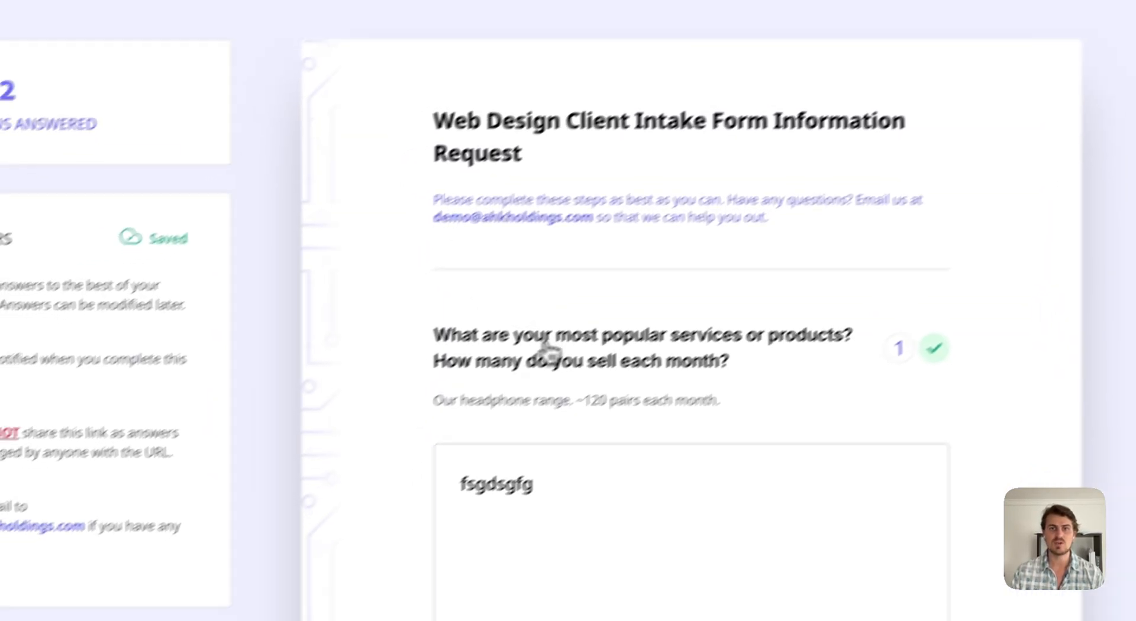
pyautogui.scroll(-7, 462, 414)
pyautogui.scroll(-5, 451, 424)
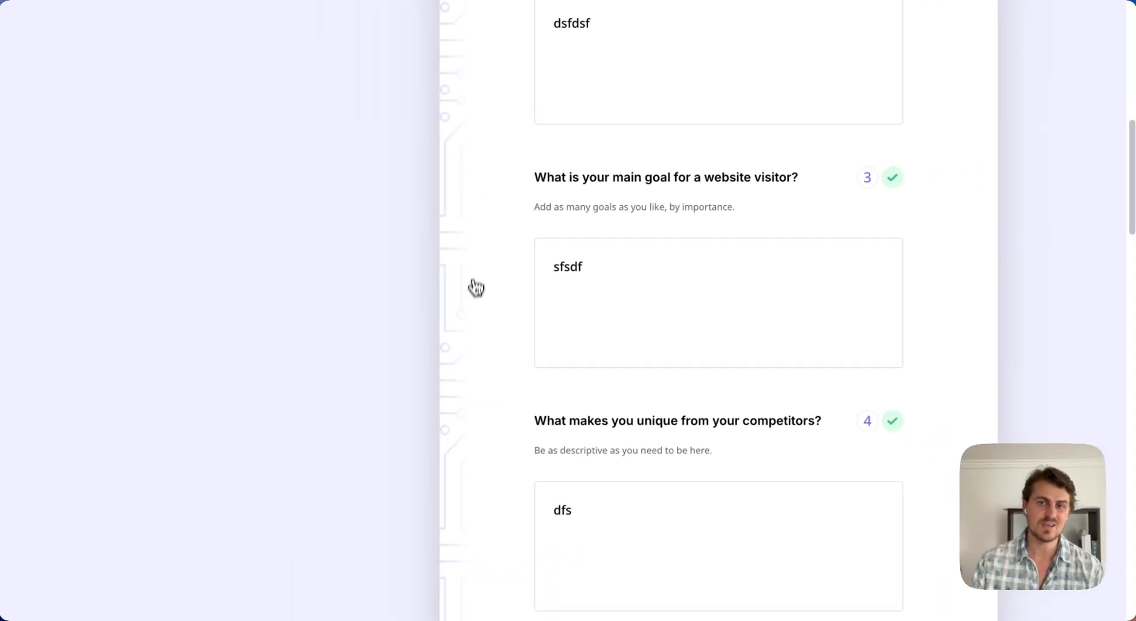
pyautogui.scroll(10, 477, 288)
pyautogui.scroll(-8, 484, 304)
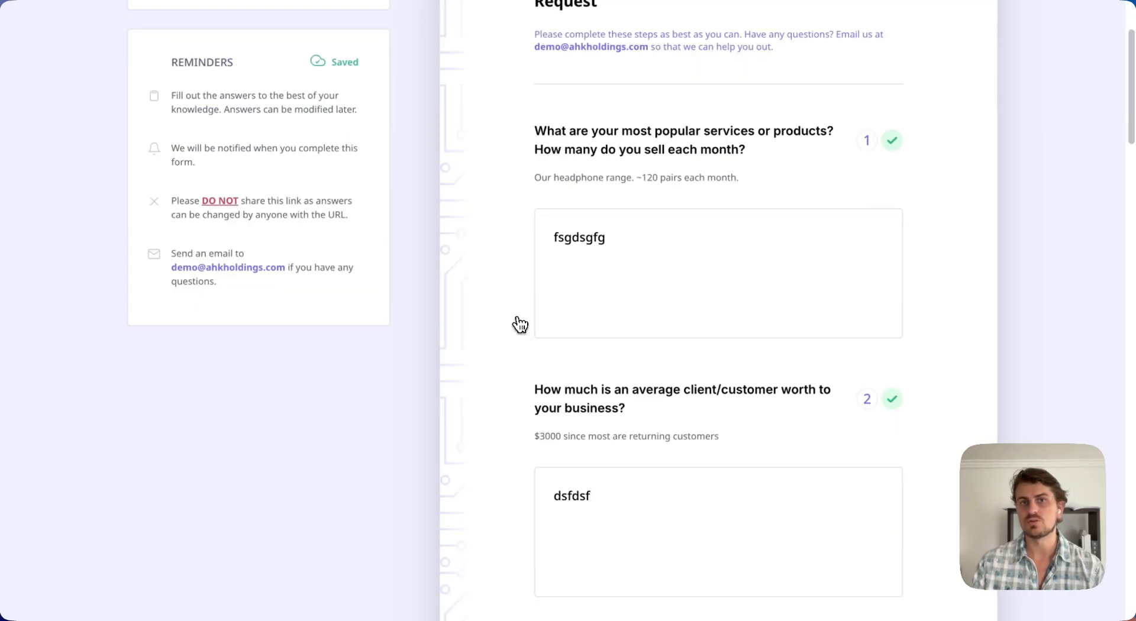
pyautogui.scroll(8, 516, 319)
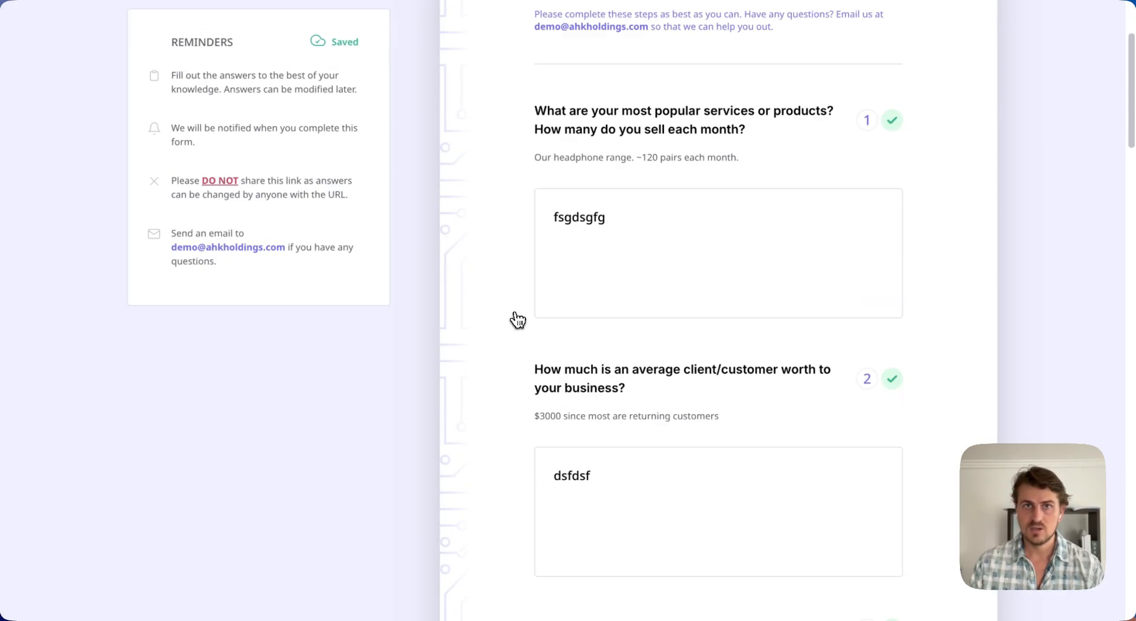